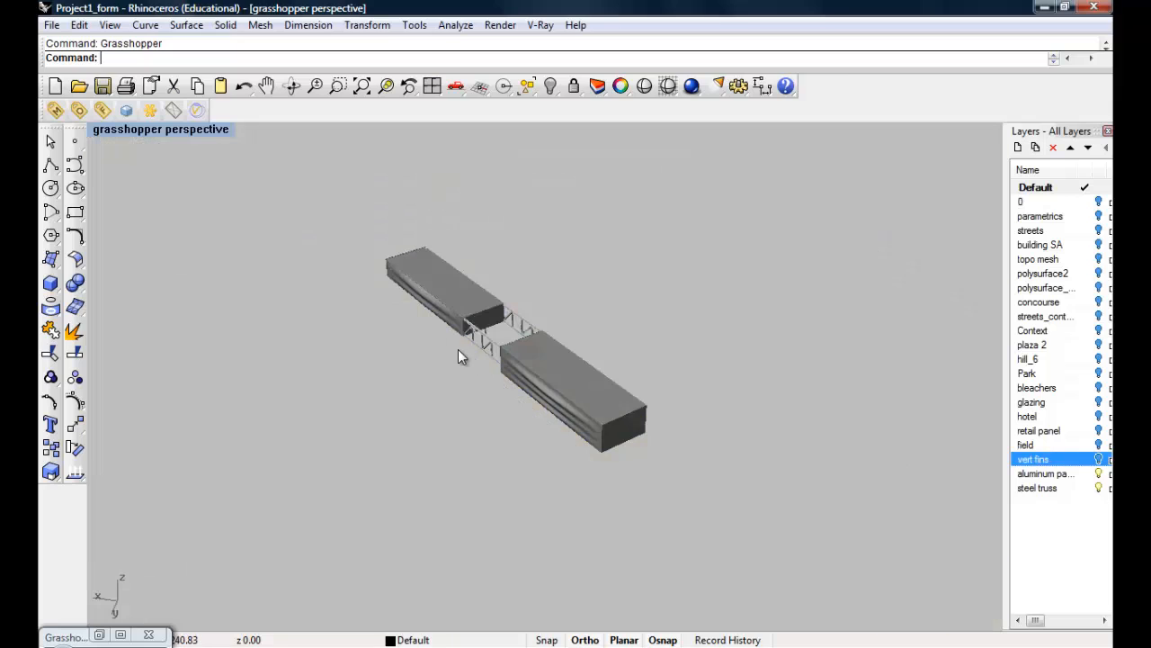
Step: Examine the two long building volumes and the truss link between them from several angles
{"action": "scroll", "coordinate": [458, 349], "scroll_direction": "up", "scroll_amount": 3}
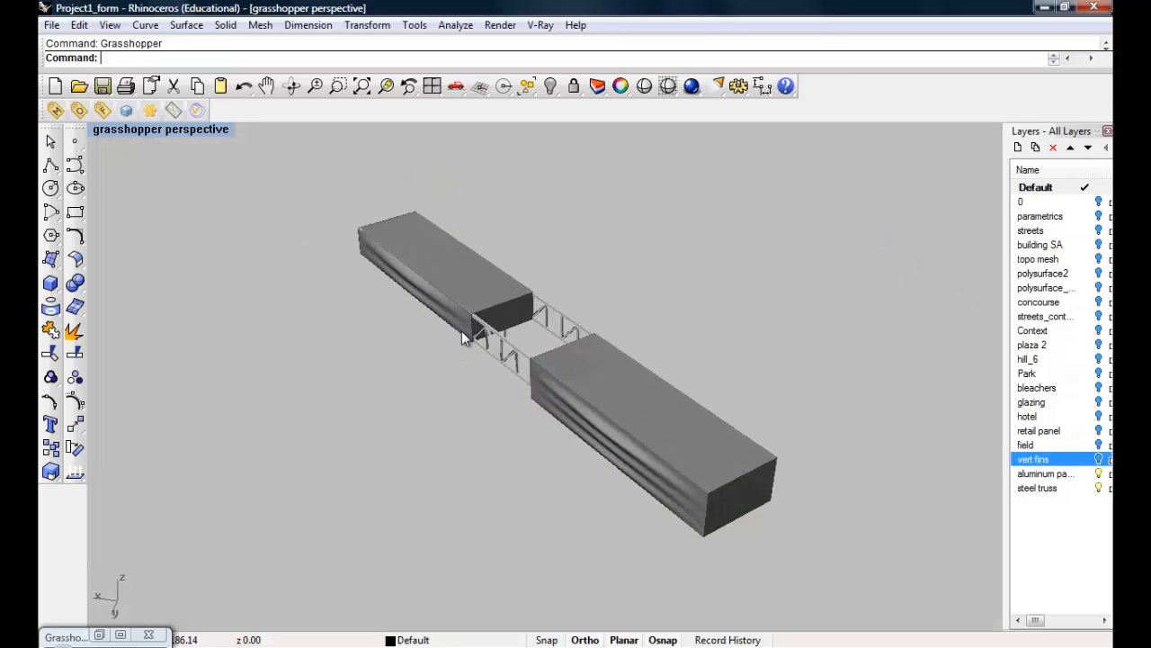
{"action": "right_click_drag", "start_coordinate": [462, 331], "coordinate": [532, 357]}
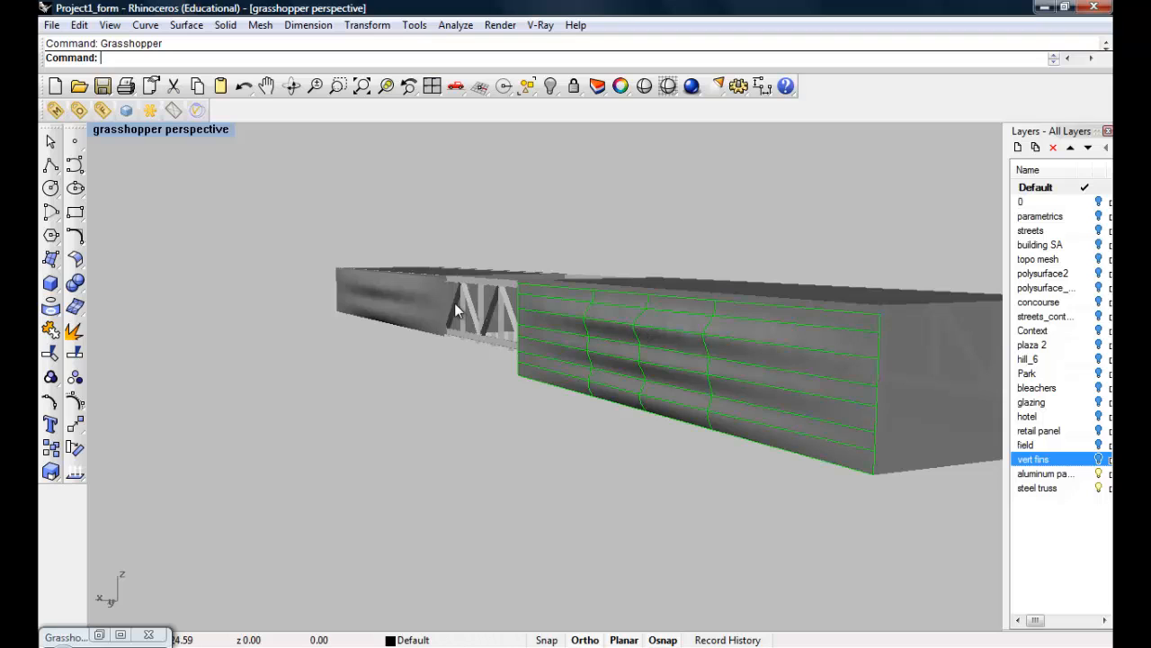
{"action": "right_click_drag", "start_coordinate": [402, 292], "coordinate": [519, 353]}
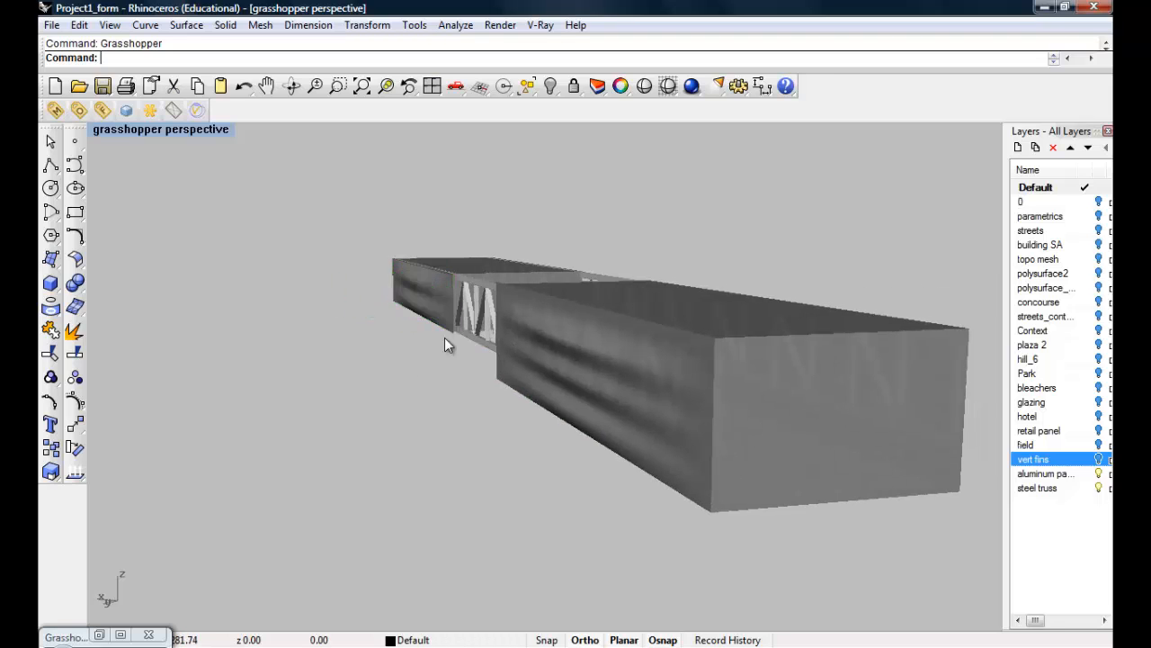
{"action": "right_click_drag", "start_coordinate": [445, 340], "coordinate": [509, 356]}
Step: Switch to the Grasshopper definition and turn on the preview of the three Crv inputs of Skin 2 (Gym)
{"action": "left_click", "coordinate": [119, 635]}
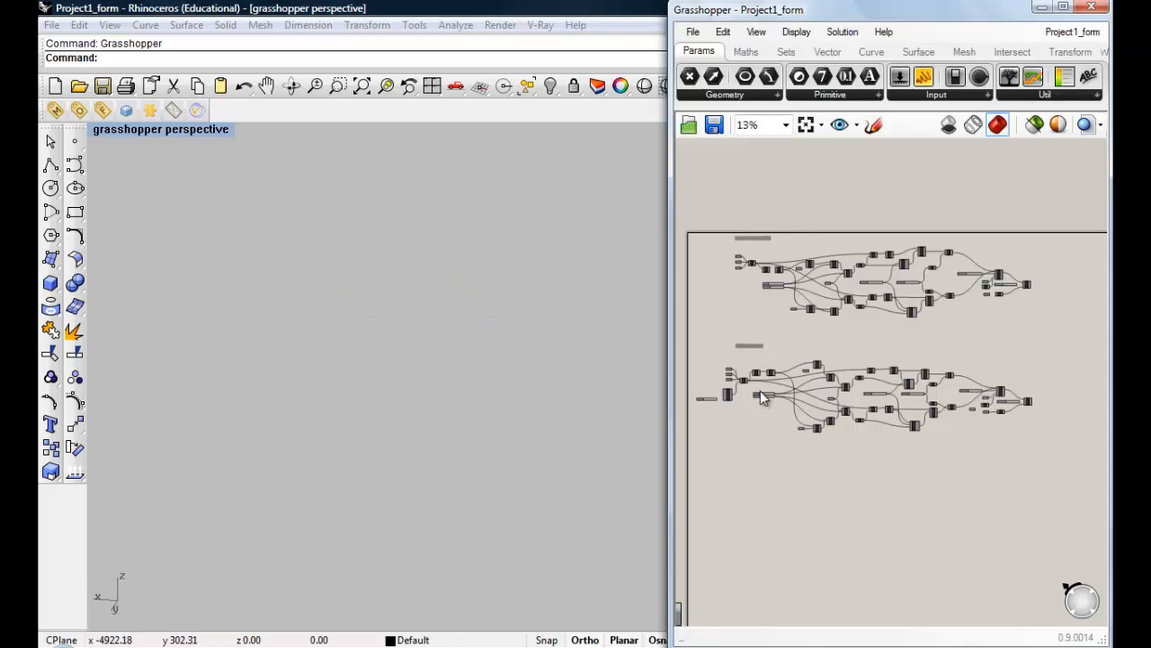
{"action": "scroll", "coordinate": [728, 388], "scroll_direction": "up", "scroll_amount": 5}
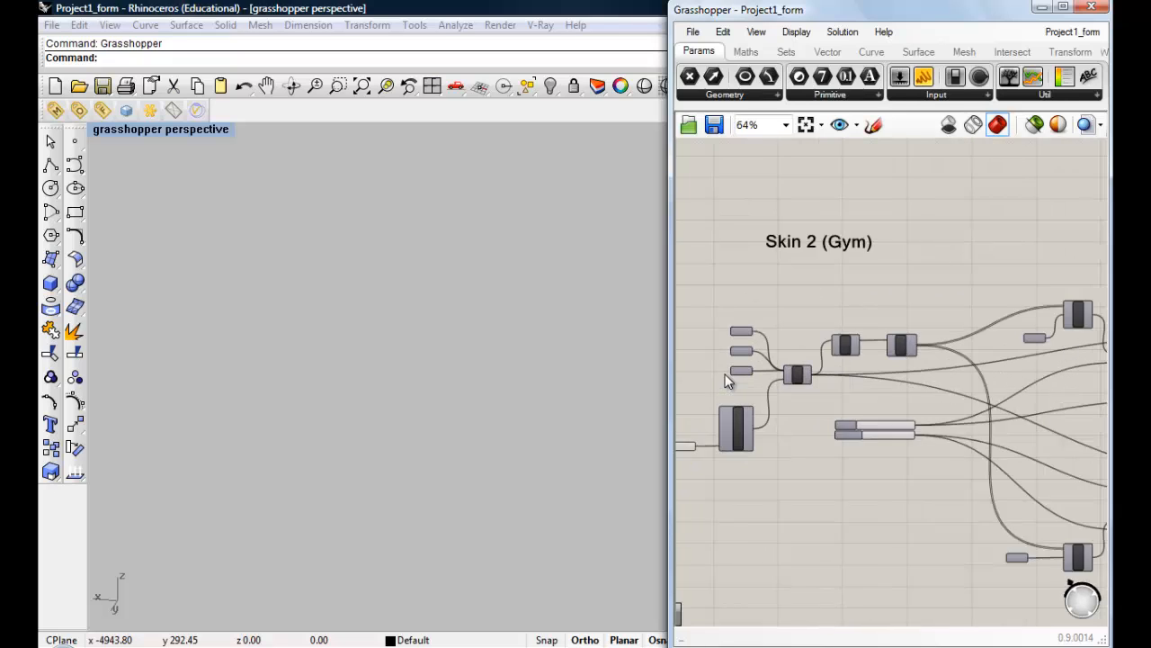
{"action": "left_click_drag", "start_coordinate": [755, 284], "coordinate": [723, 378]}
{"action": "scroll", "coordinate": [722, 378], "scroll_direction": "up", "scroll_amount": 2}
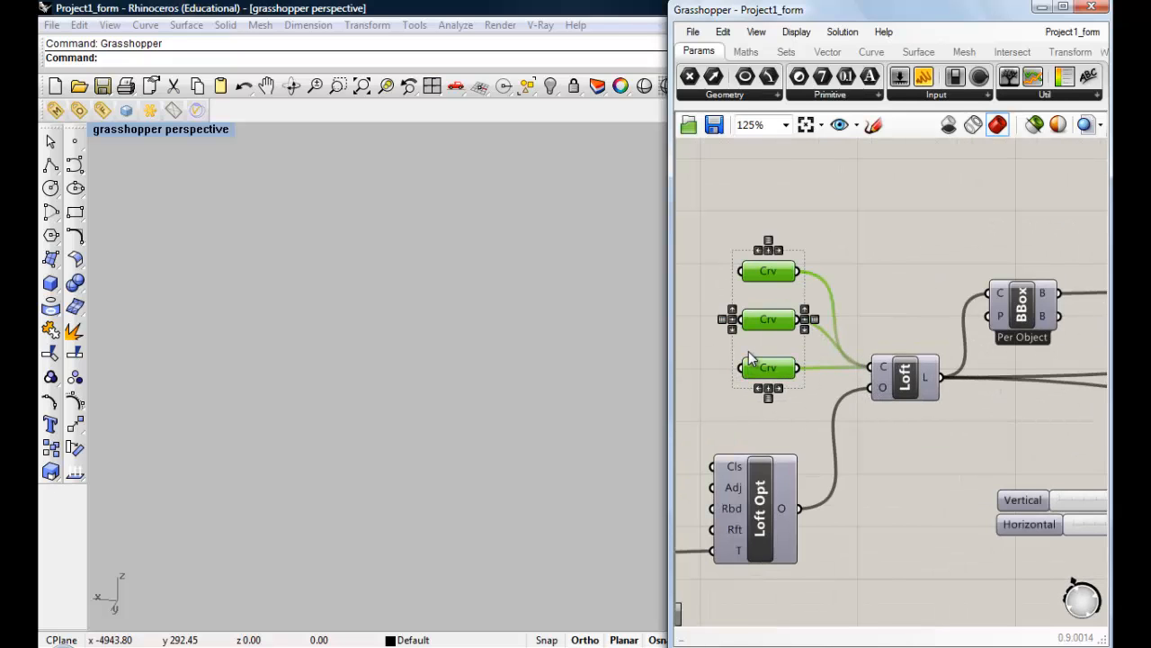
{"action": "right_click", "coordinate": [742, 293]}
{"action": "left_click", "coordinate": [783, 359]}
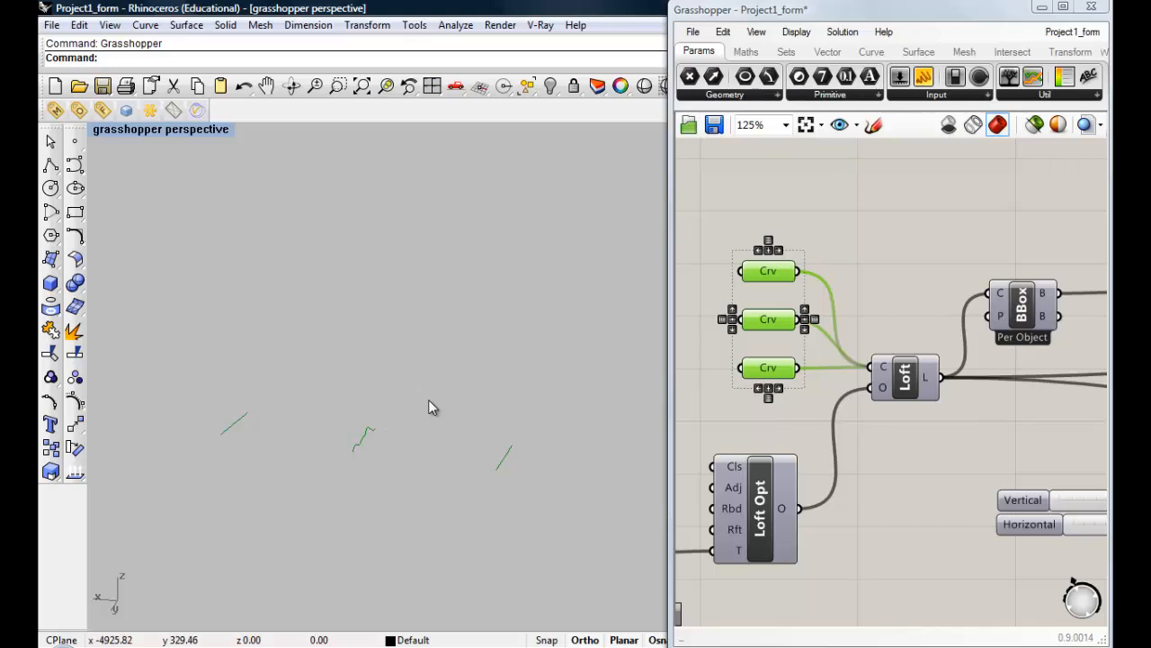
{"action": "right_click_drag", "start_coordinate": [338, 420], "coordinate": [357, 426]}
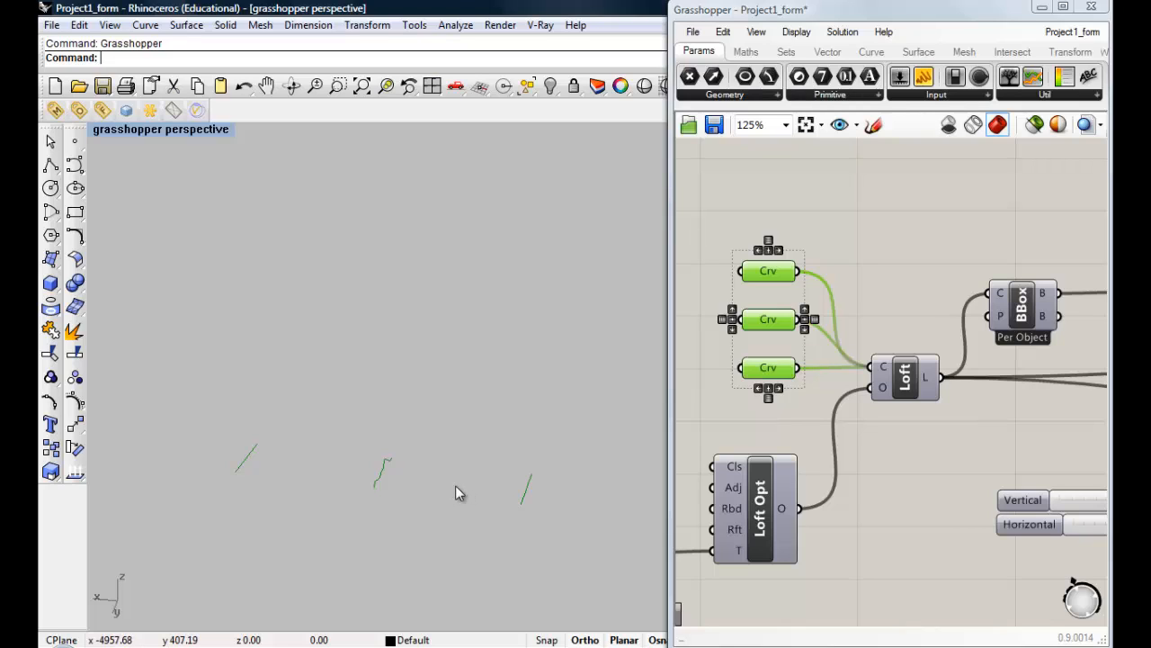
{"action": "left_click", "coordinate": [749, 411]}
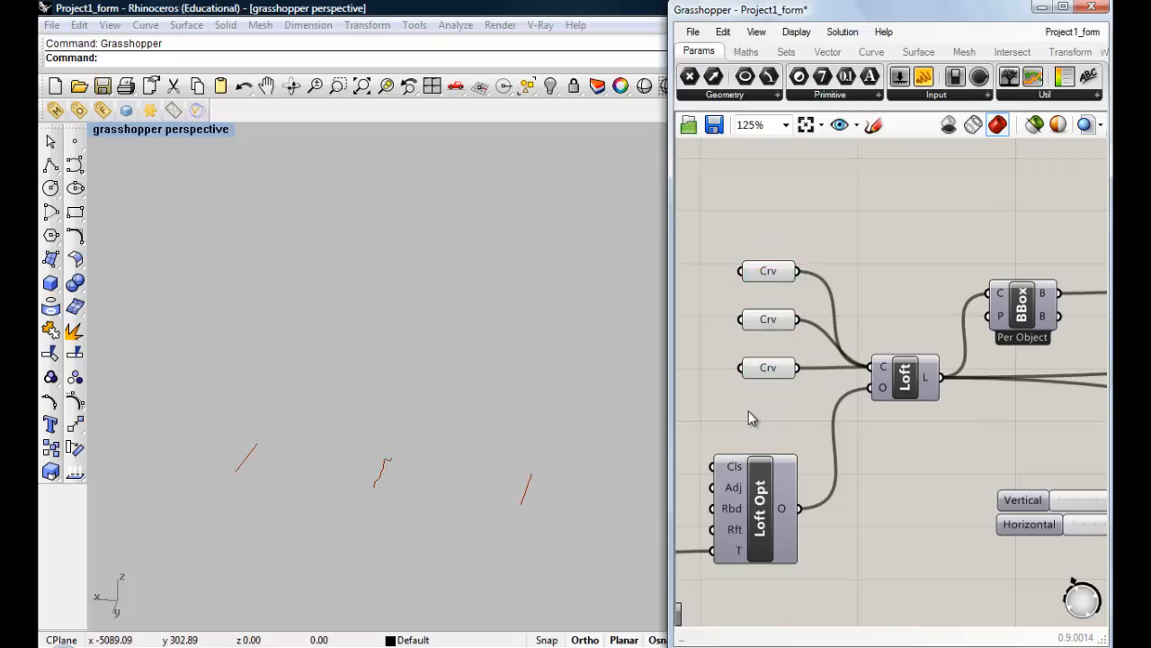
Step: Preview the Loft component's surface between the three curves, inspect it and hide its preview again
{"action": "scroll", "coordinate": [769, 370], "scroll_direction": "down", "scroll_amount": 3}
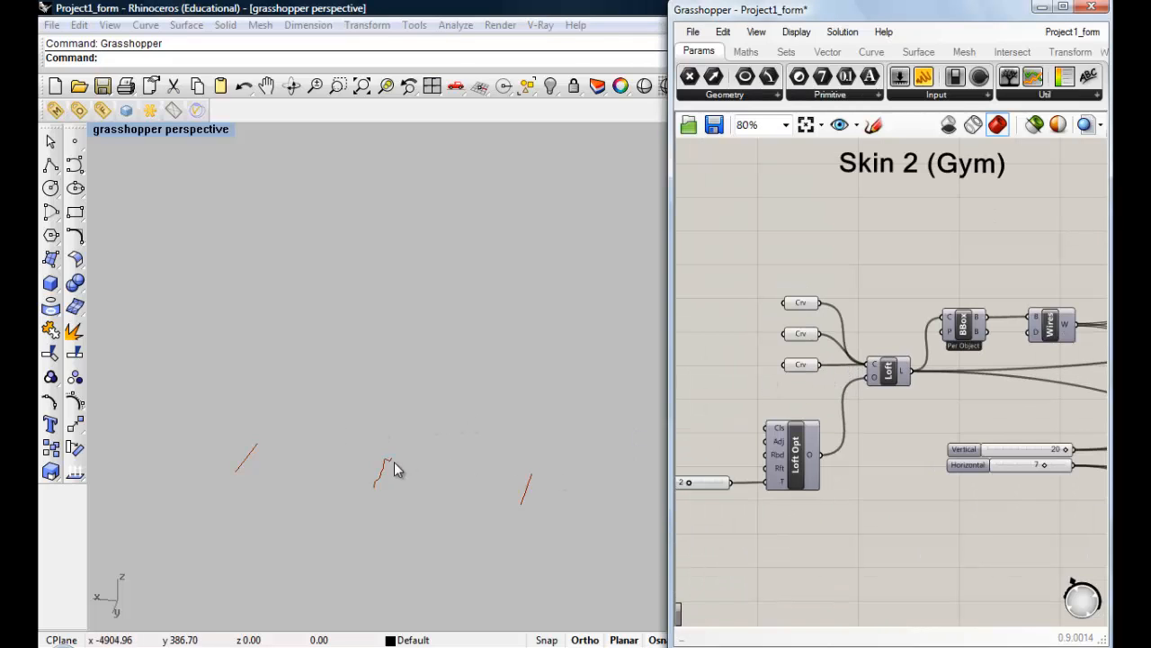
{"action": "left_click", "coordinate": [887, 383]}
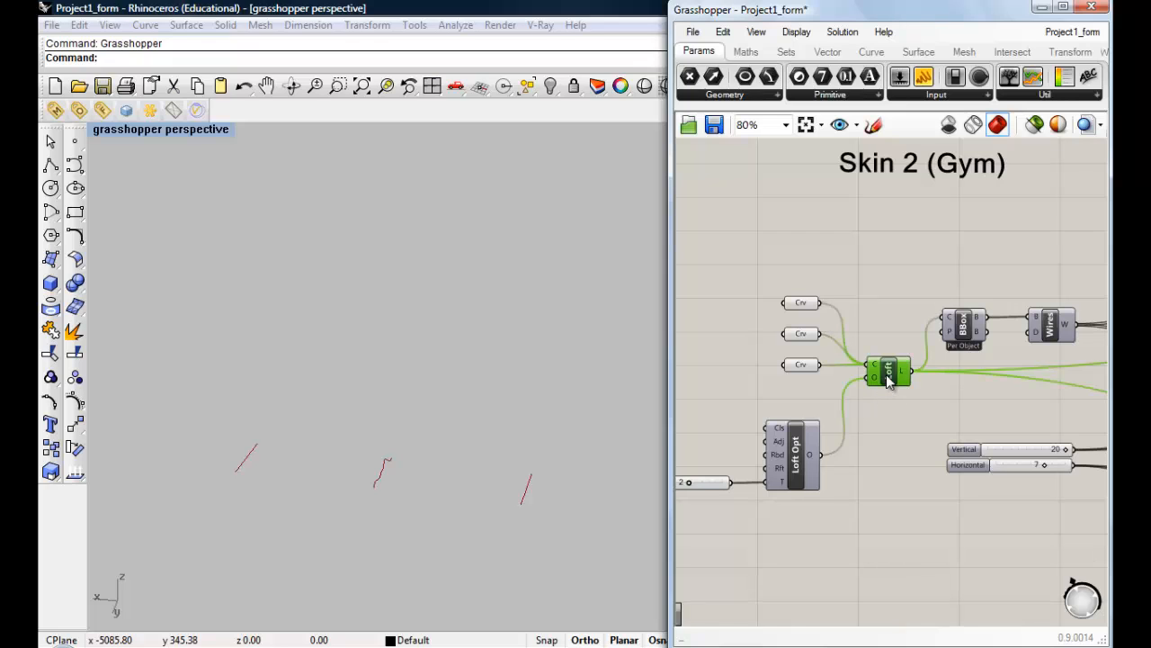
{"action": "right_click_drag", "start_coordinate": [501, 514], "coordinate": [386, 486]}
{"action": "scroll", "coordinate": [285, 377], "scroll_direction": "up", "scroll_amount": 3}
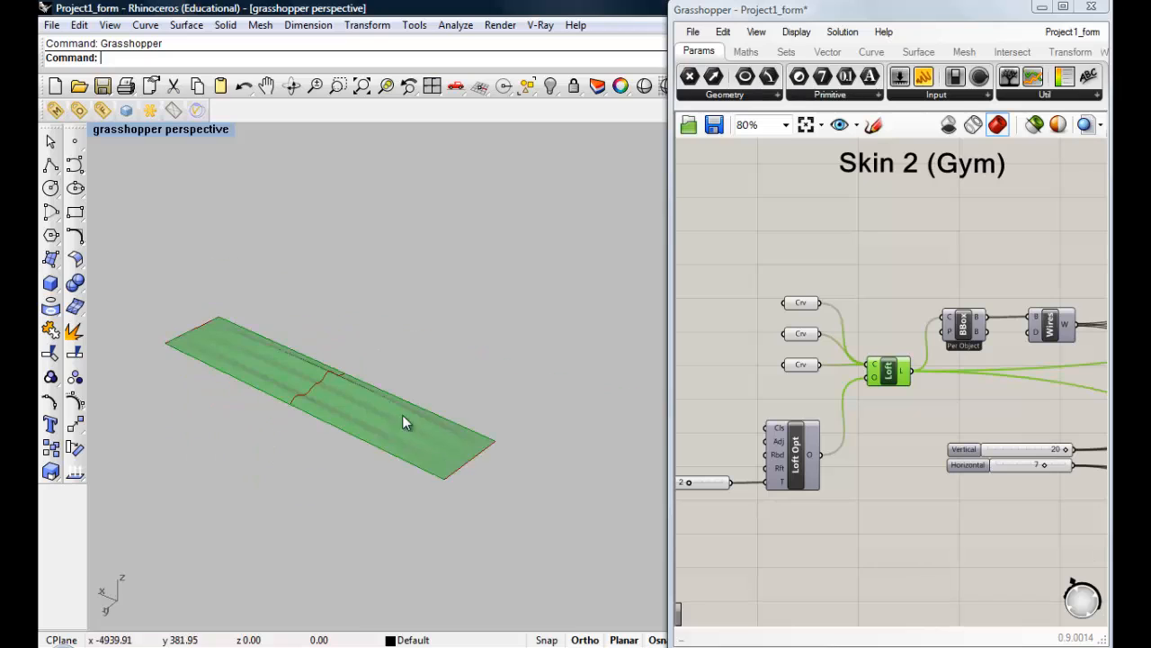
{"action": "scroll", "coordinate": [809, 447], "scroll_direction": "up", "scroll_amount": 2}
{"action": "right_click", "coordinate": [760, 362]}
{"action": "left_click", "coordinate": [840, 398]}
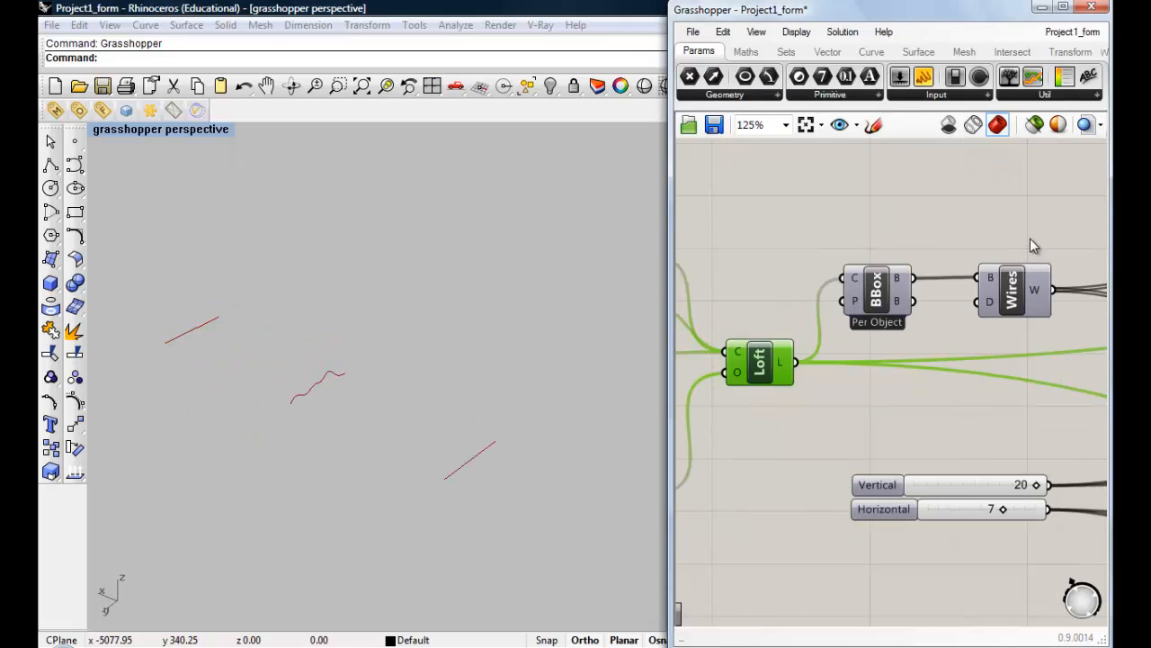
Step: Turn on the preview of the BBox and Wires components and switch BBox back off so only the wires show
{"action": "left_click_drag", "start_coordinate": [1030, 239], "coordinate": [883, 306]}
{"action": "right_click", "coordinate": [953, 306]}
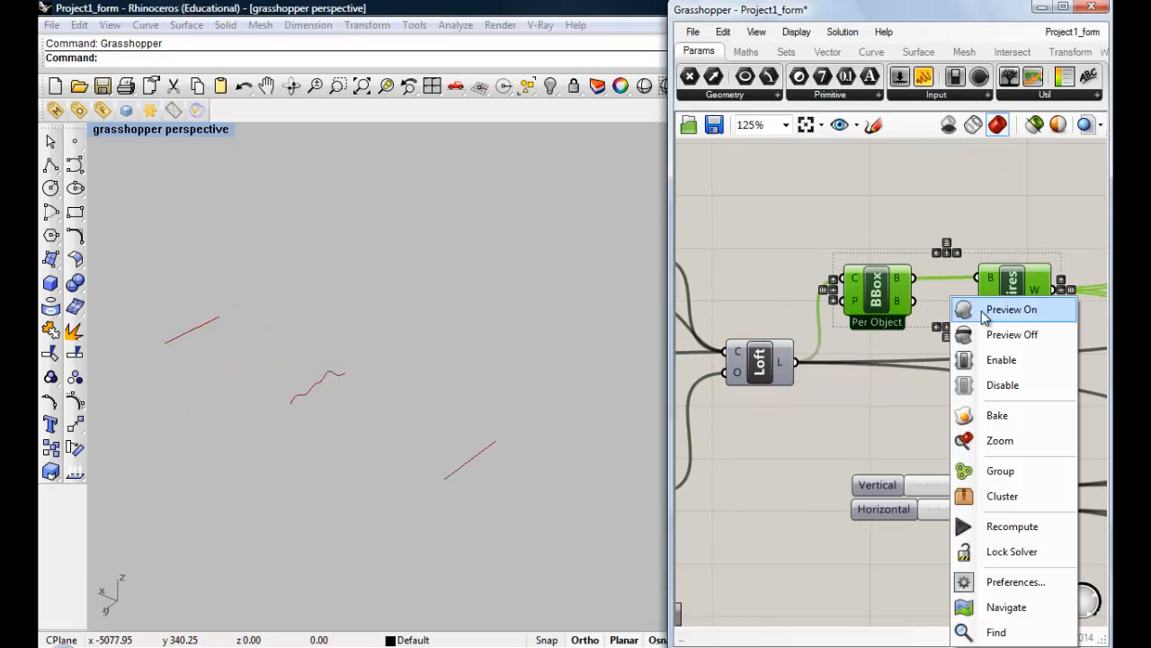
{"action": "left_click", "coordinate": [1007, 310]}
{"action": "right_click_drag", "start_coordinate": [529, 378], "coordinate": [361, 344]}
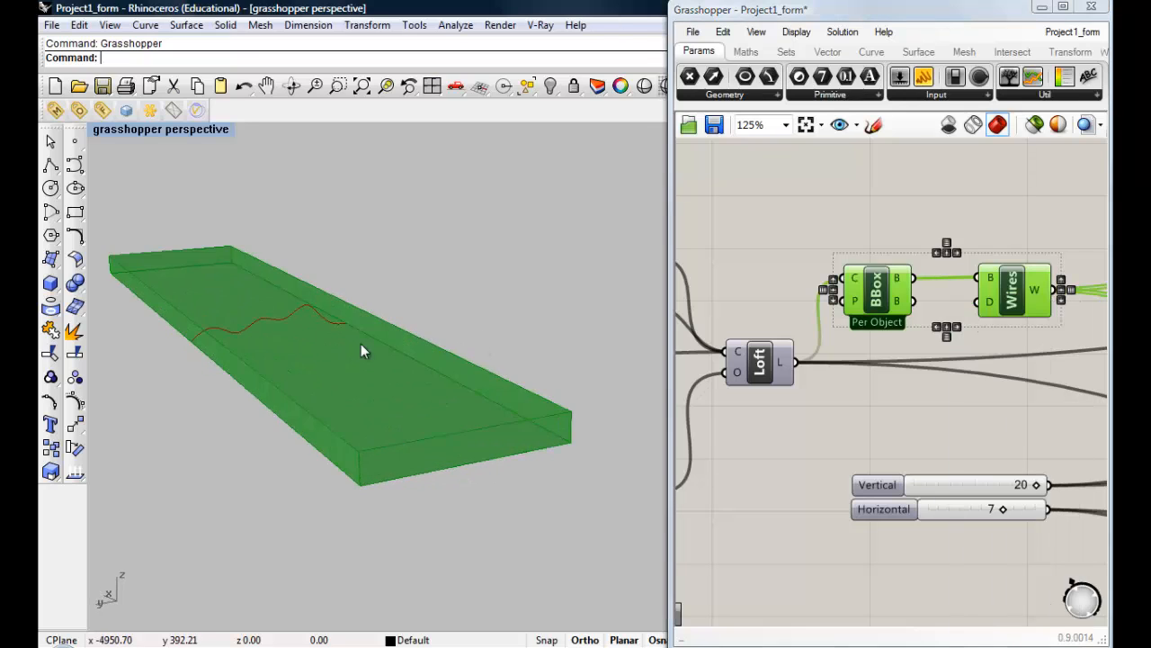
{"action": "right_click", "coordinate": [878, 297]}
{"action": "left_click", "coordinate": [904, 330]}
Step: Show the preview of the two Item components that extract box edges and hide the Wires preview
{"action": "scroll", "coordinate": [899, 336], "scroll_direction": "down", "scroll_amount": 4}
{"action": "right_click", "coordinate": [909, 451]}
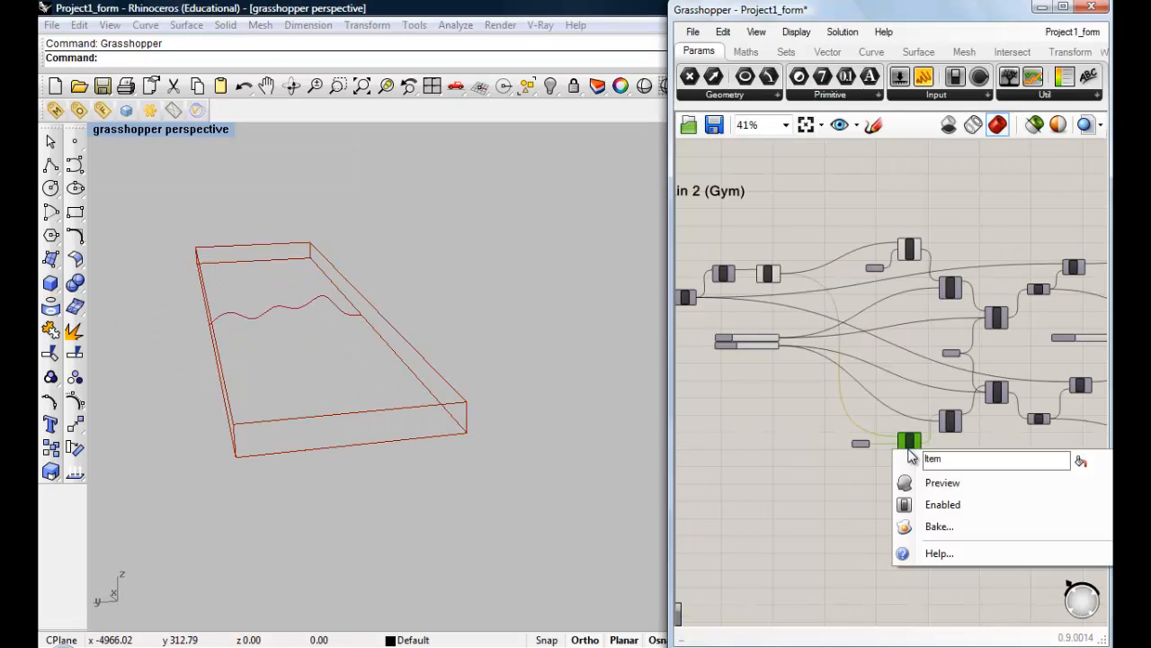
{"action": "left_click", "coordinate": [945, 481]}
{"action": "right_click", "coordinate": [769, 274]}
{"action": "left_click", "coordinate": [797, 308]}
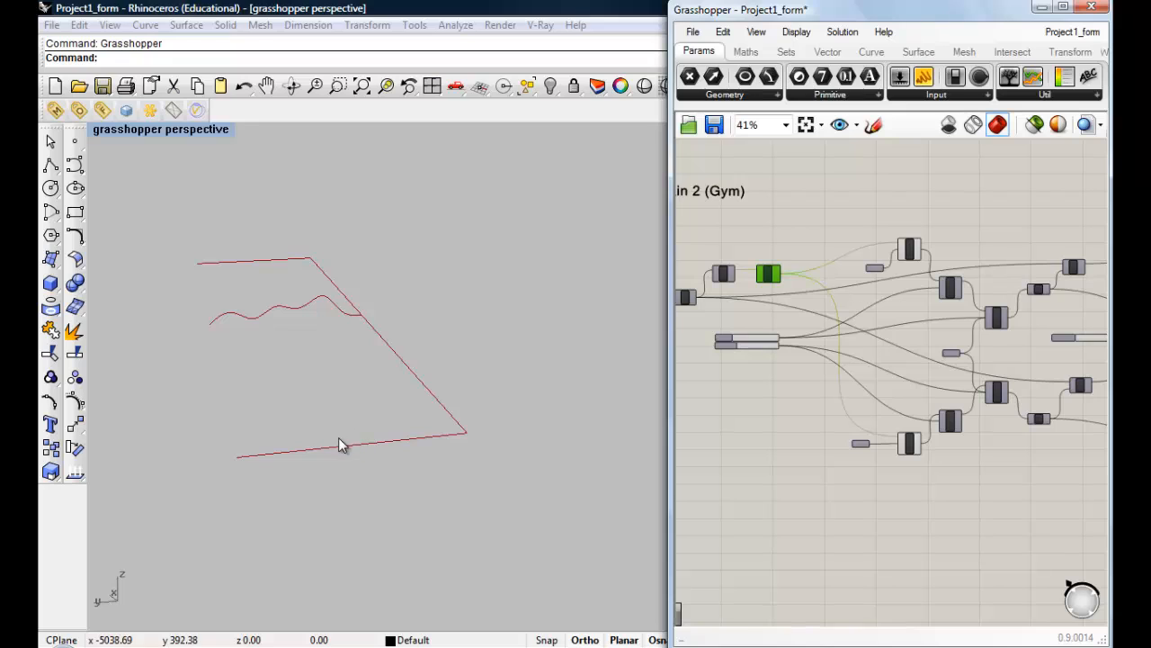
{"action": "right_click_drag", "start_coordinate": [339, 439], "coordinate": [224, 298]}
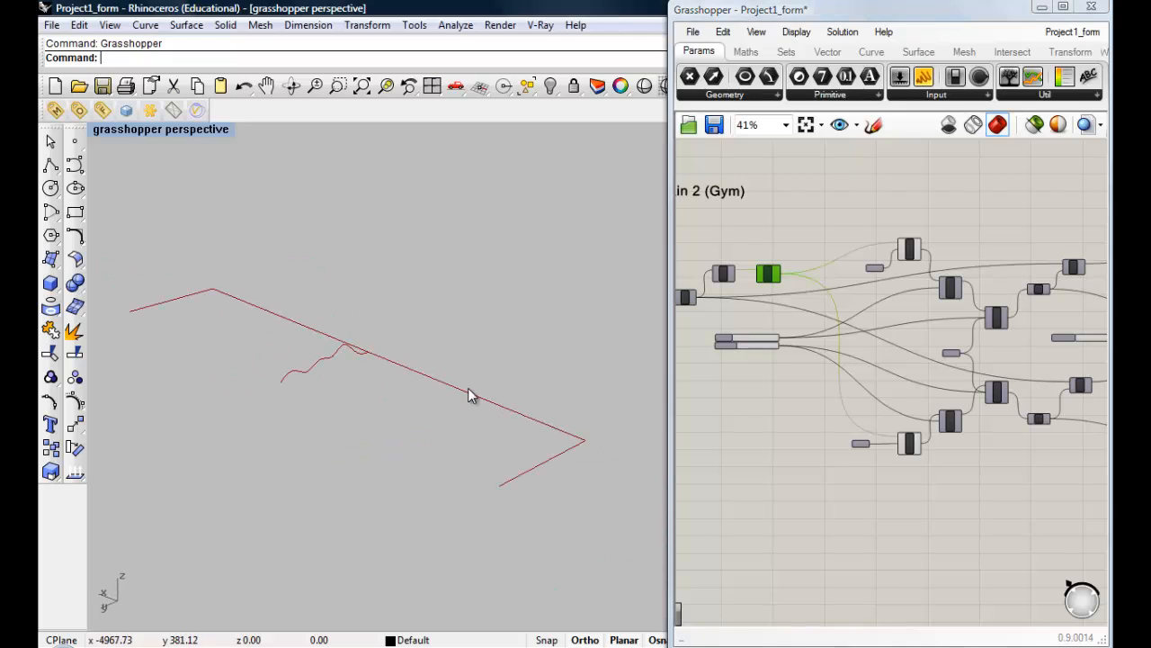
{"action": "left_click", "coordinate": [909, 251]}
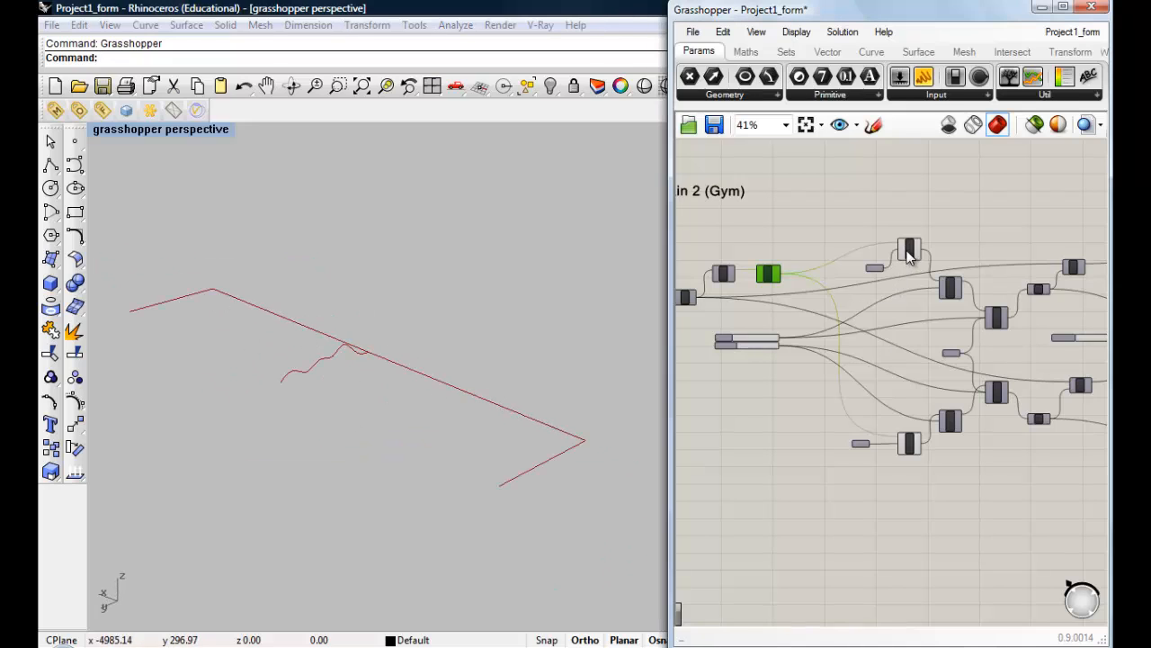
{"action": "left_click", "coordinate": [808, 239]}
Step: Turn on the preview of the Divide components to show the division points along the two box edges
{"action": "scroll", "coordinate": [869, 273], "scroll_direction": "down", "scroll_amount": 2}
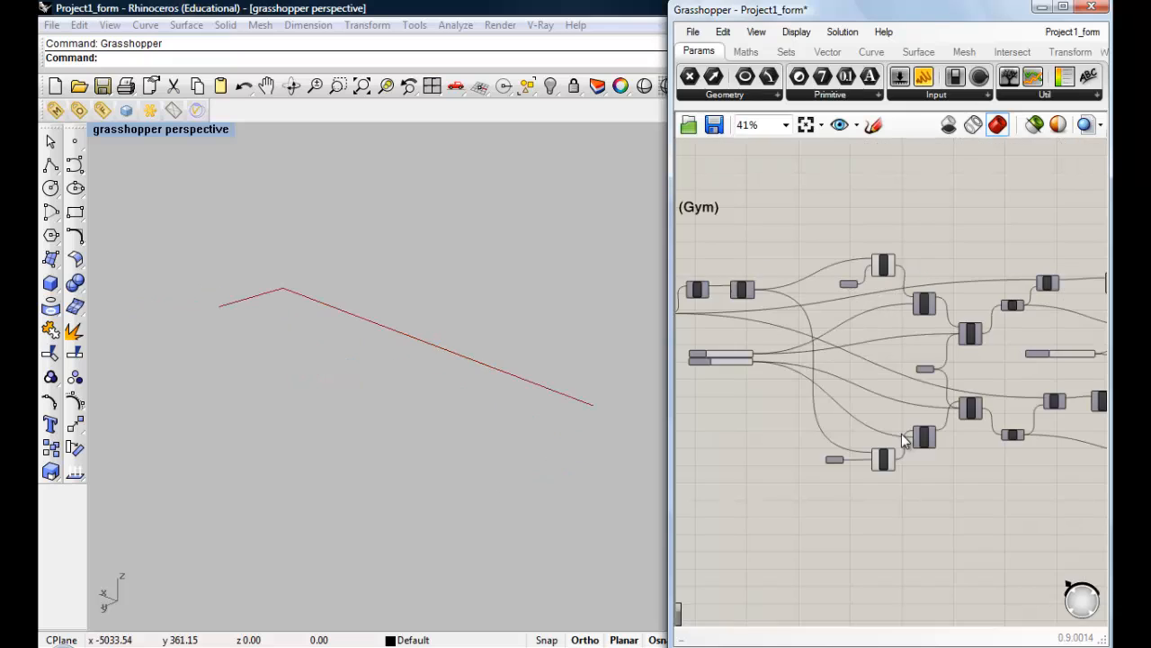
{"action": "scroll", "coordinate": [903, 435], "scroll_direction": "up", "scroll_amount": 2}
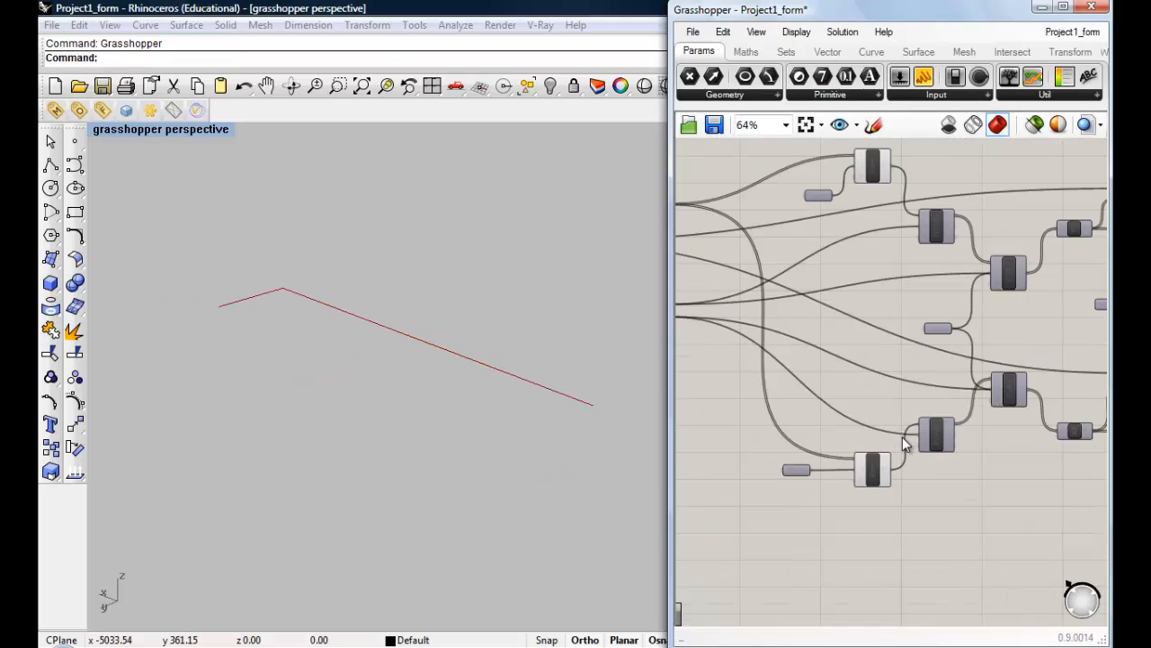
{"action": "scroll", "coordinate": [835, 470], "scroll_direction": "down", "scroll_amount": 1}
{"action": "scroll", "coordinate": [915, 375], "scroll_direction": "up", "scroll_amount": 3}
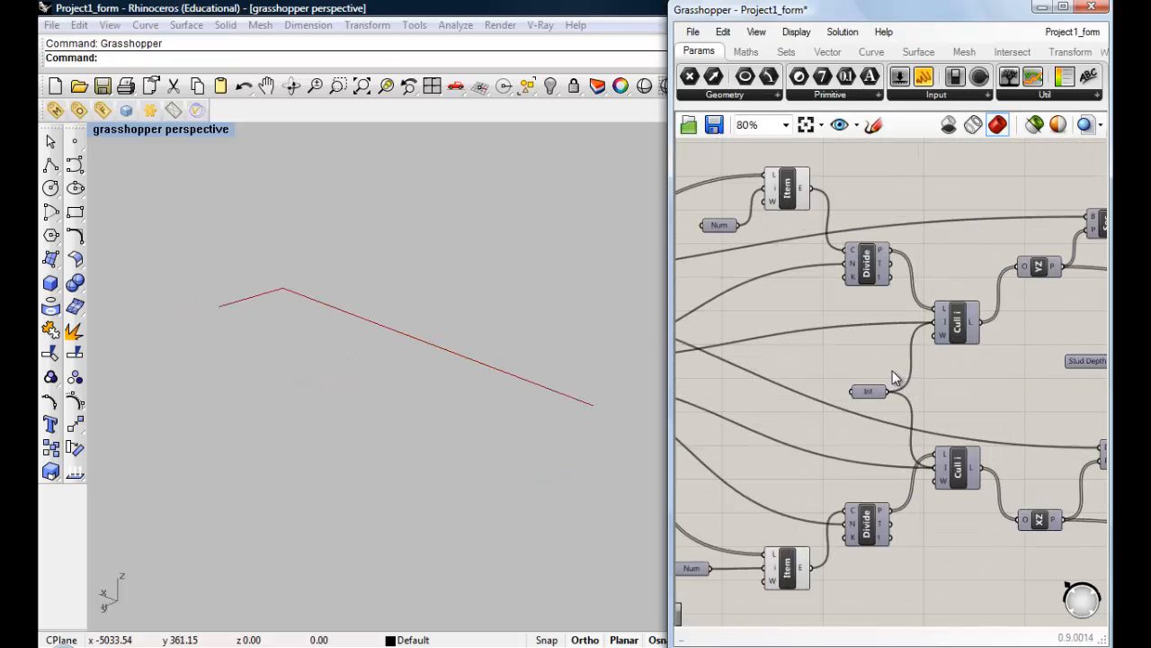
{"action": "left_click", "coordinate": [861, 280]}
{"action": "right_click", "coordinate": [863, 279]}
{"action": "left_click", "coordinate": [903, 305]}
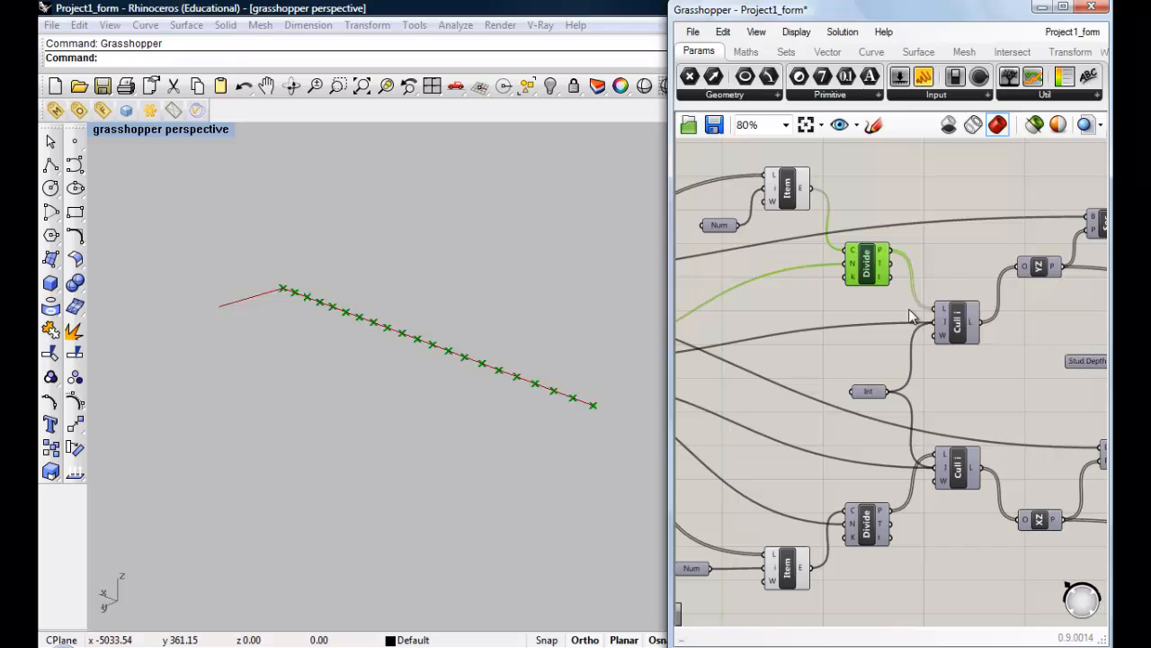
Step: Try out the Vertical and Horizontal sliders to vary the number of edge divisions
{"action": "scroll", "coordinate": [810, 476], "scroll_direction": "down", "scroll_amount": 2}
{"action": "scroll", "coordinate": [729, 405], "scroll_direction": "up", "scroll_amount": 5}
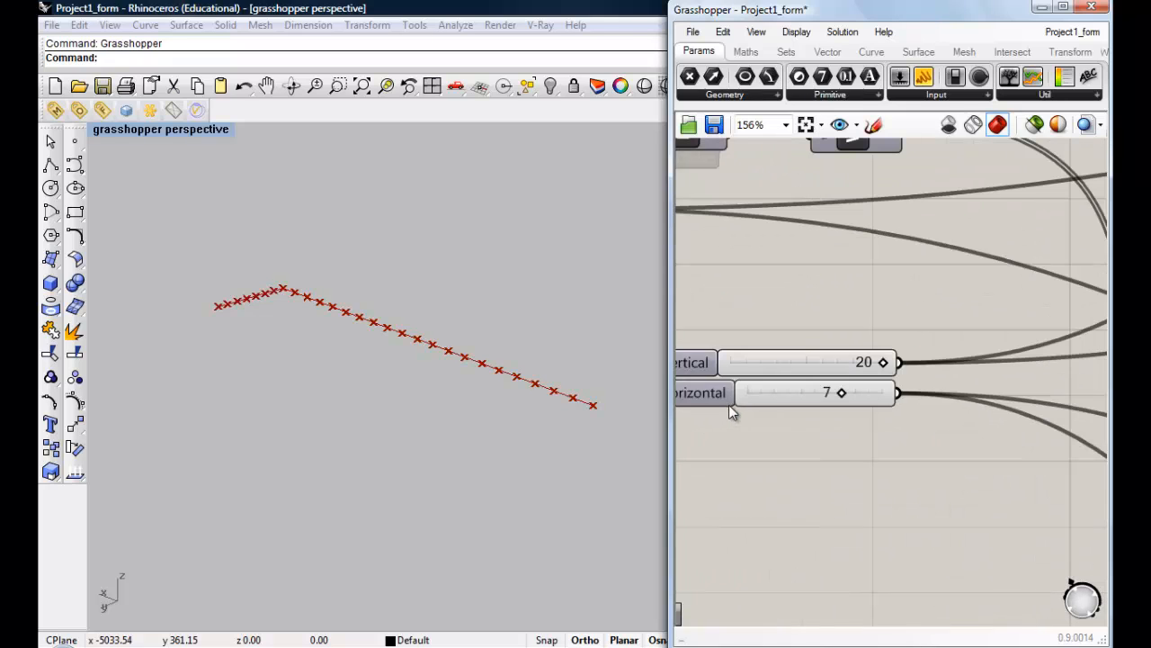
{"action": "mouse_move", "coordinate": [884, 365]}
{"action": "left_mouse_down"}
{"action": "mouse_move", "coordinate": [739, 368]}
{"action": "mouse_move", "coordinate": [883, 363]}
{"action": "left_mouse_up"}
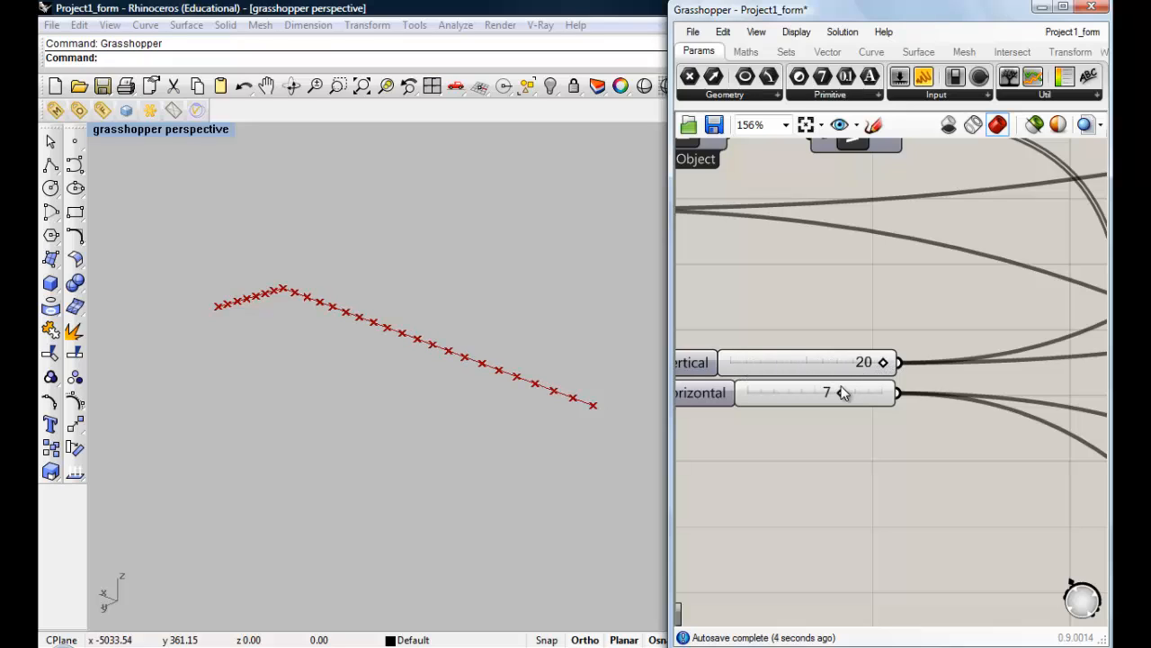
{"action": "left_click_drag", "start_coordinate": [837, 394], "coordinate": [760, 398]}
{"action": "mouse_move", "coordinate": [831, 404]}
{"action": "left_mouse_down"}
{"action": "mouse_move", "coordinate": [809, 396]}
{"action": "mouse_move", "coordinate": [829, 404]}
{"action": "left_mouse_up"}
Step: Hide the preview of the Divide components
{"action": "scroll", "coordinate": [803, 428], "scroll_direction": "down", "scroll_amount": 3}
{"action": "right_click", "coordinate": [902, 281]}
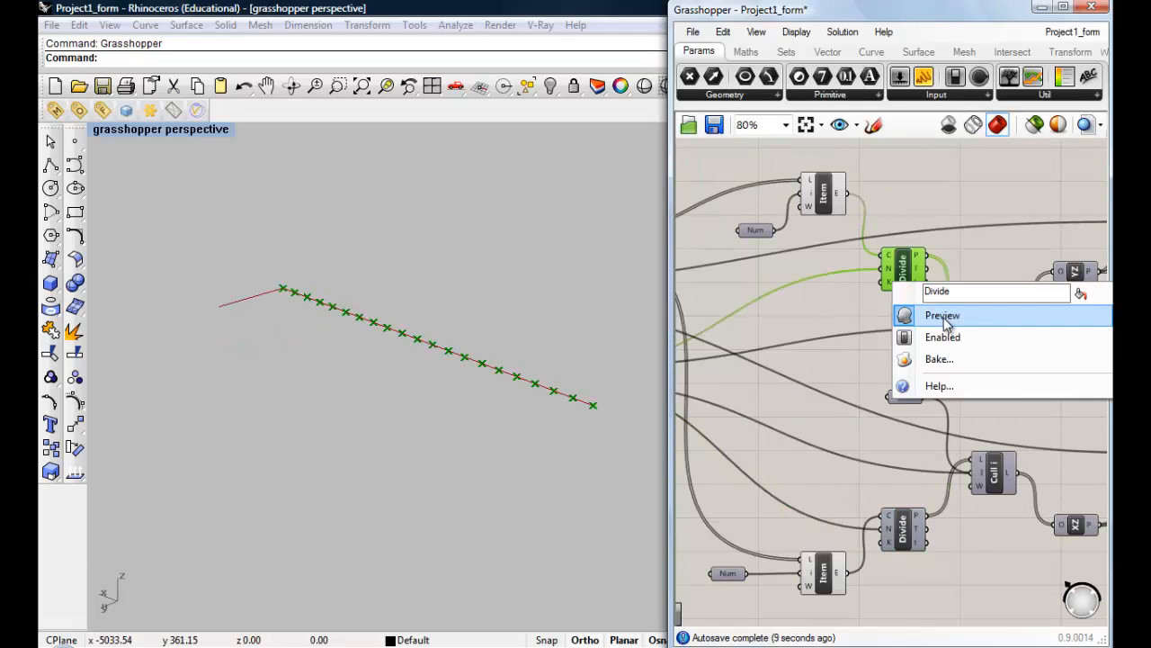
{"action": "left_click", "coordinate": [945, 321]}
Step: Turn on the preview of the YZ and XZ plane components placed at the division points
{"action": "scroll", "coordinate": [794, 321], "scroll_direction": "down", "scroll_amount": 1}
{"action": "right_click_drag", "start_coordinate": [971, 324], "coordinate": [801, 324]}
{"action": "left_click", "coordinate": [851, 283]}
{"action": "right_click", "coordinate": [851, 280]}
{"action": "left_click", "coordinate": [895, 314]}
{"action": "right_click", "coordinate": [850, 485]}
{"action": "left_click", "coordinate": [893, 519]}
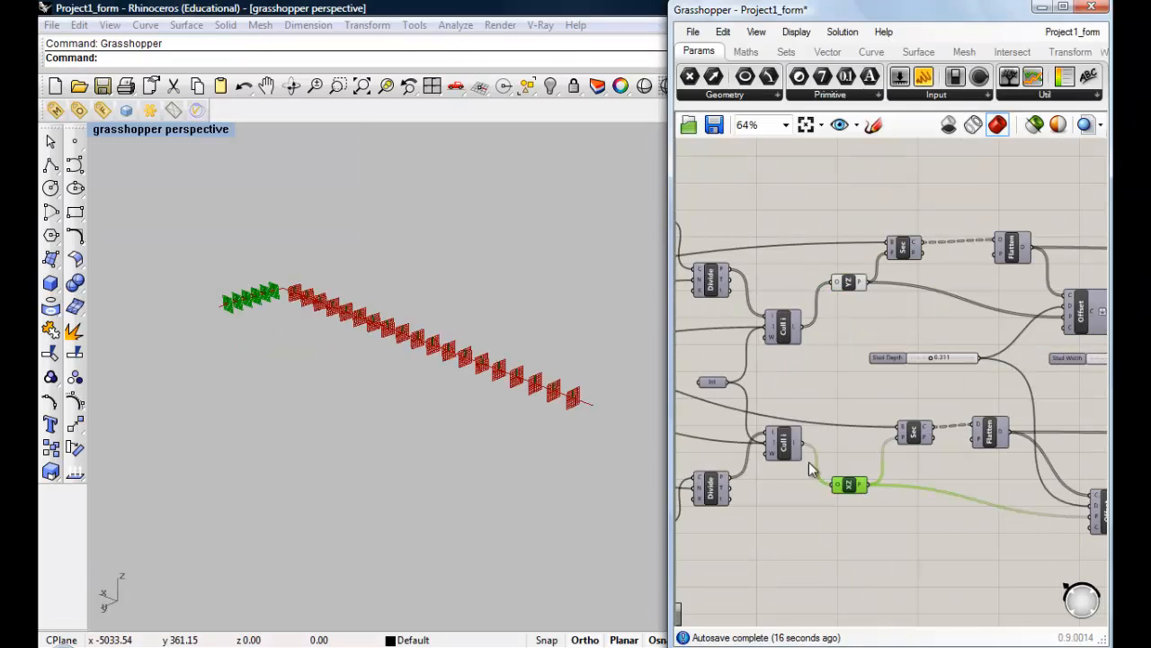
Step: Turn on the preview of both Cull i components feeding the planes
{"action": "right_click", "coordinate": [787, 450]}
{"action": "key", "text": "Escape"}
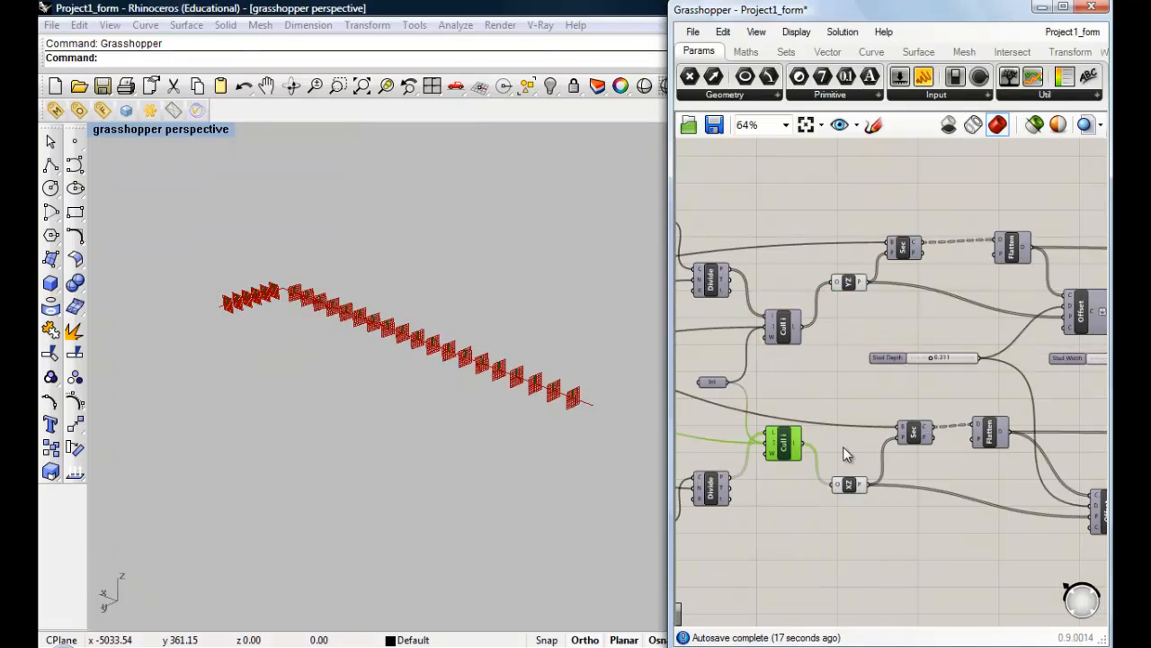
{"action": "right_click", "coordinate": [781, 337]}
{"action": "left_click", "coordinate": [869, 369]}
{"action": "left_click", "coordinate": [822, 360]}
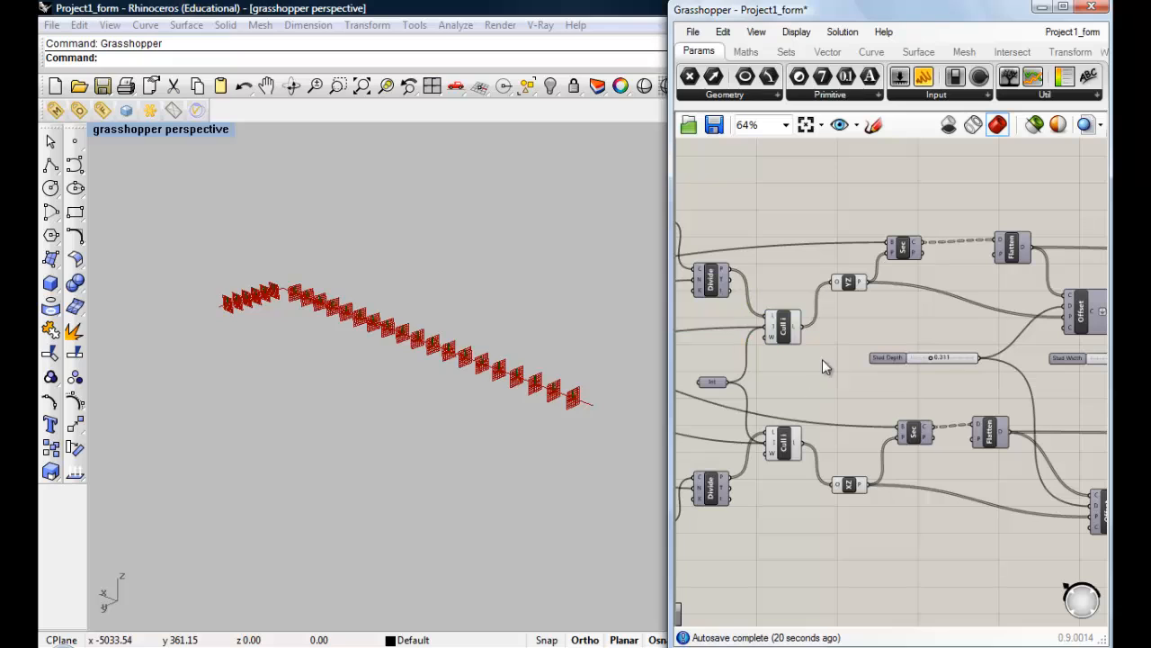
Step: Turn on the preview of both Sec components to show the section curves across the skin surface
{"action": "left_click", "coordinate": [905, 251]}
{"action": "right_click", "coordinate": [905, 251]}
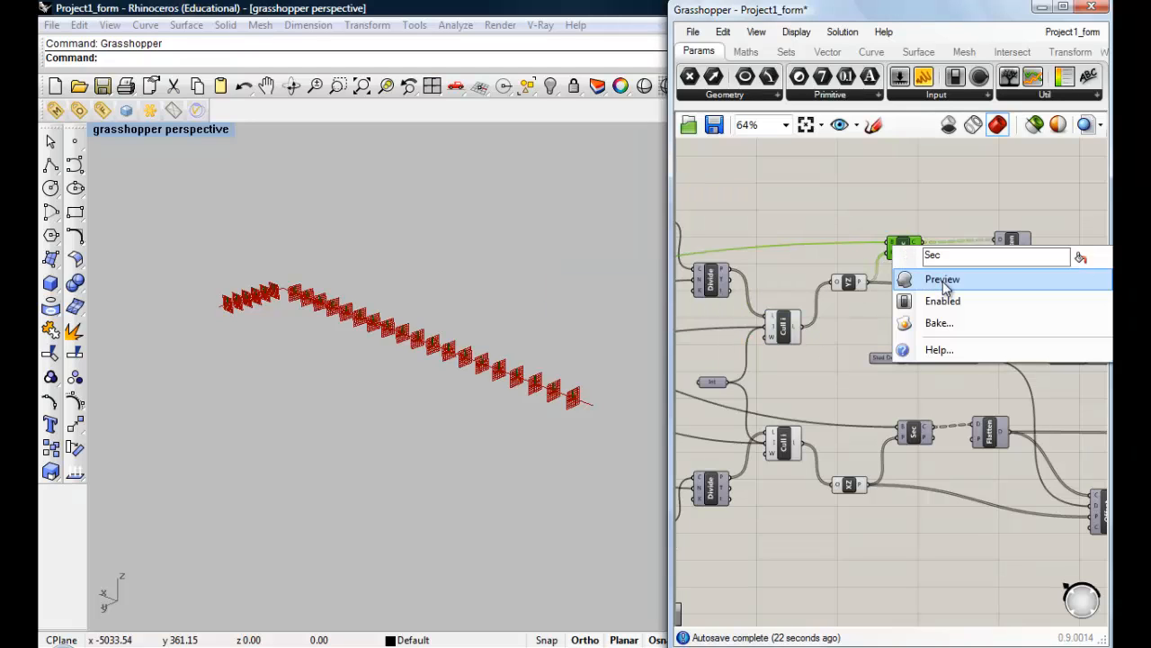
{"action": "left_click", "coordinate": [935, 277]}
{"action": "left_click", "coordinate": [914, 432]}
{"action": "right_click", "coordinate": [916, 432]}
{"action": "left_click", "coordinate": [944, 465]}
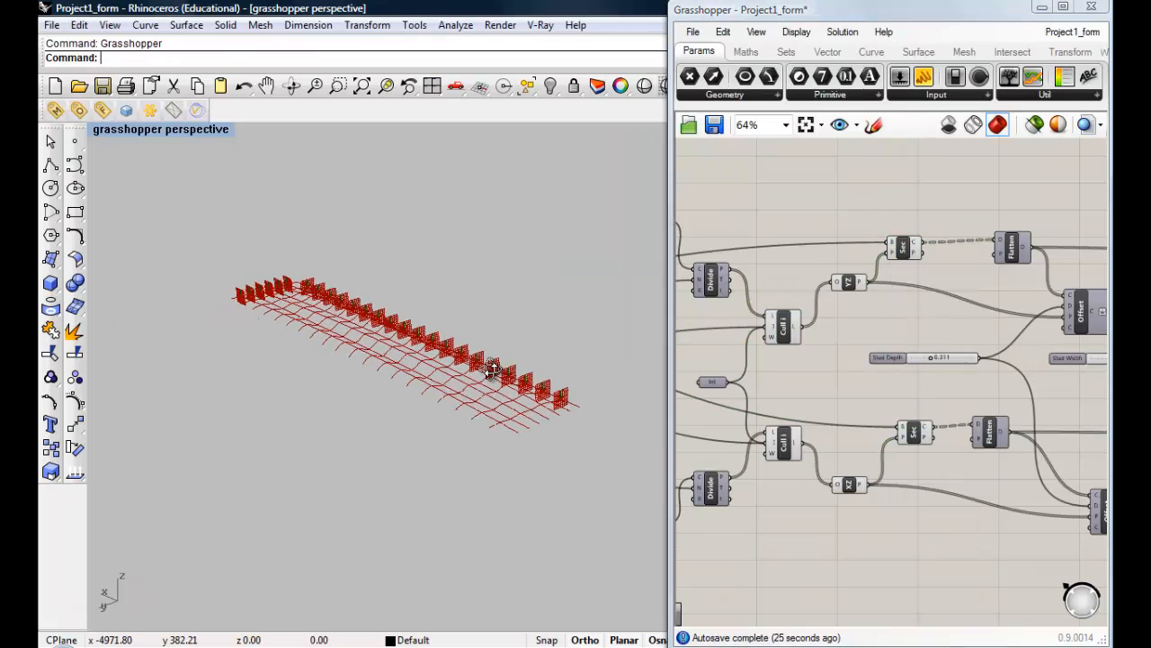
{"action": "right_click_drag", "start_coordinate": [489, 368], "coordinate": [457, 348]}
{"action": "scroll", "coordinate": [458, 349], "scroll_direction": "down", "scroll_amount": 3}
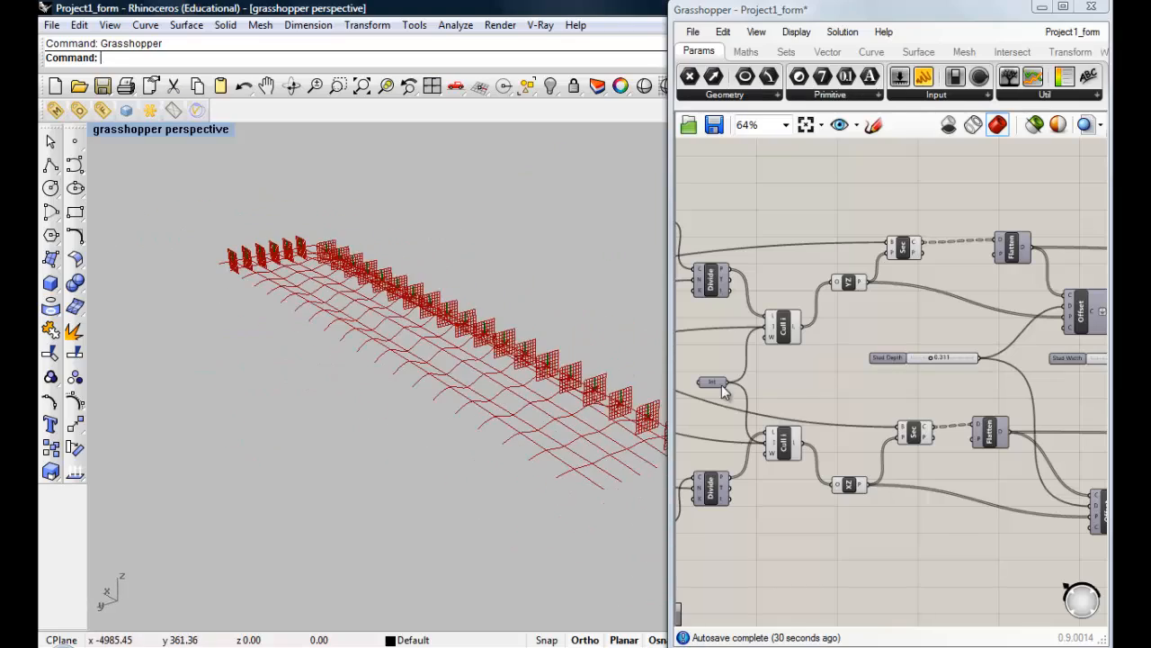
Step: Hide the preview of the Cull i, YZ and XZ components, leaving only the section curve grid displayed
{"action": "left_click_drag", "start_coordinate": [751, 477], "coordinate": [851, 260]}
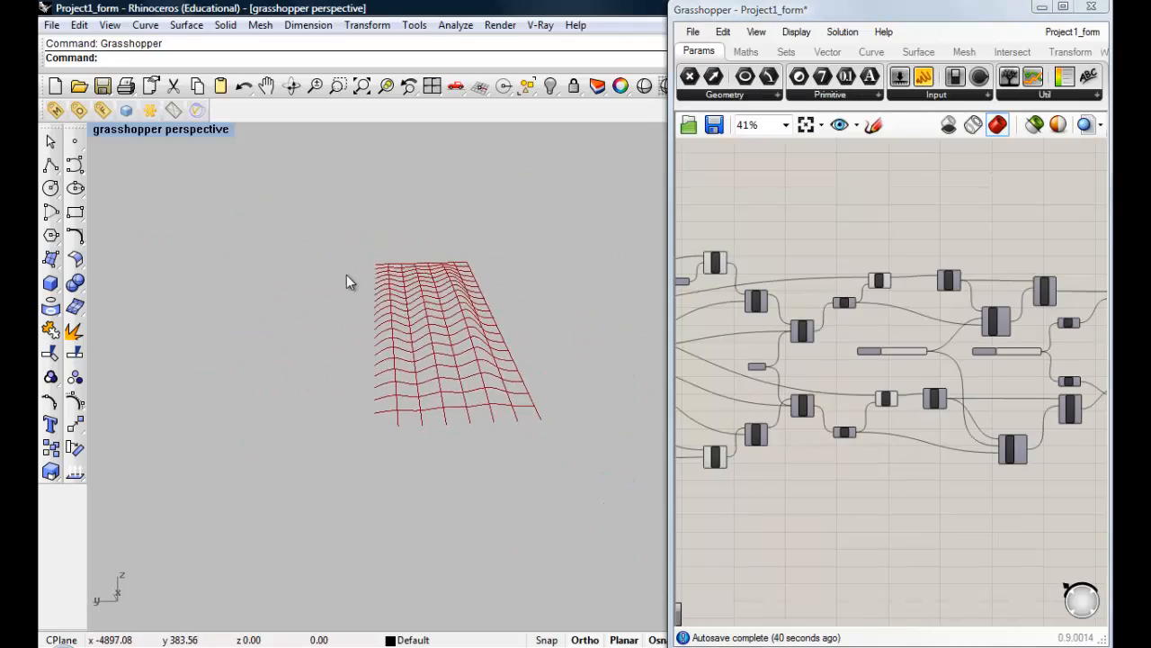
{"action": "right_click_drag", "start_coordinate": [347, 278], "coordinate": [455, 314]}
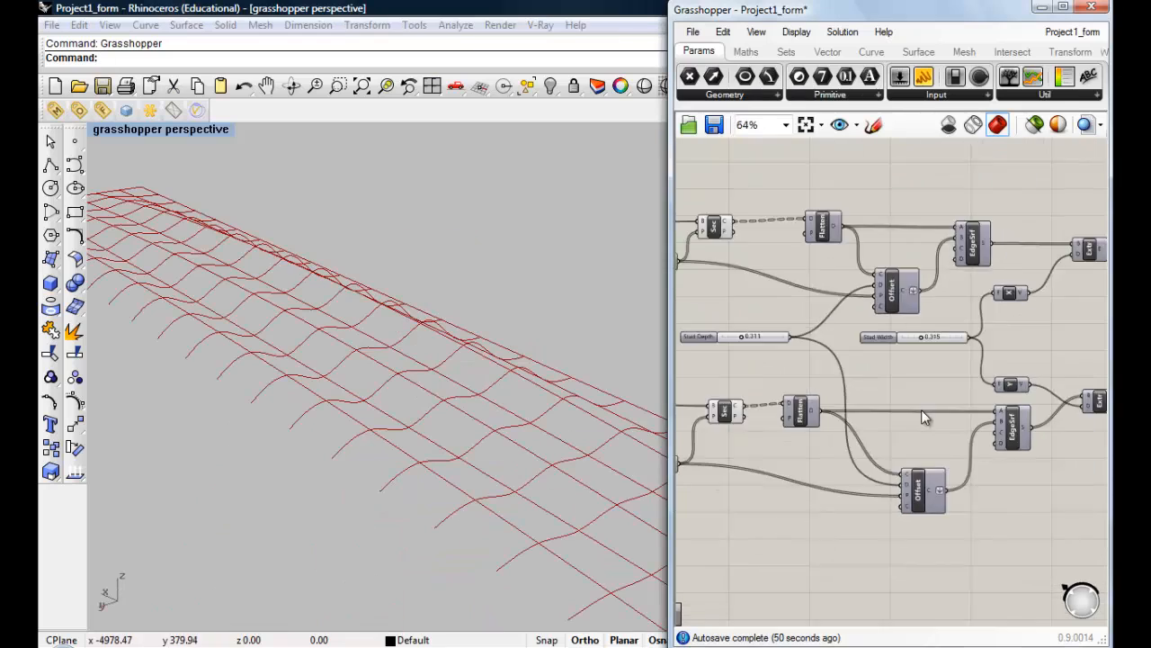
Step: Turn on the preview of both Offset components to show the offset curves beside the section curves
{"action": "right_click_drag", "start_coordinate": [921, 410], "coordinate": [850, 373]}
{"action": "scroll", "coordinate": [849, 372], "scroll_direction": "up", "scroll_amount": 2}
{"action": "left_click", "coordinate": [844, 512]}
{"action": "right_click", "coordinate": [849, 507]}
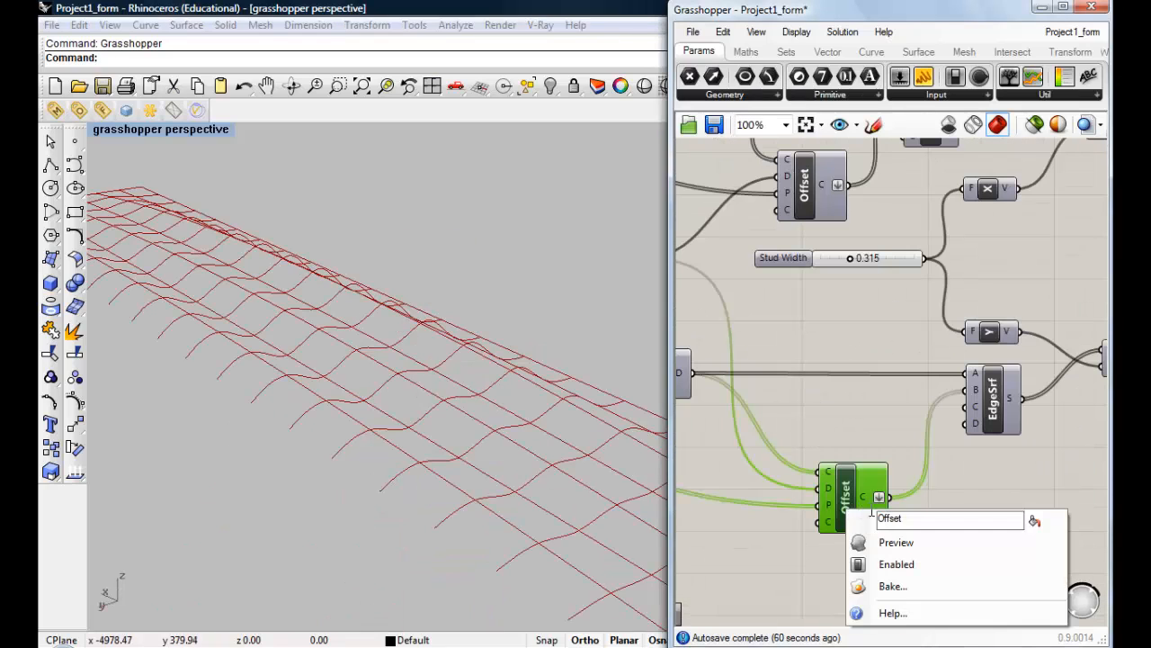
{"action": "left_click", "coordinate": [912, 544]}
{"action": "left_click", "coordinate": [807, 197]}
{"action": "right_click", "coordinate": [805, 180]}
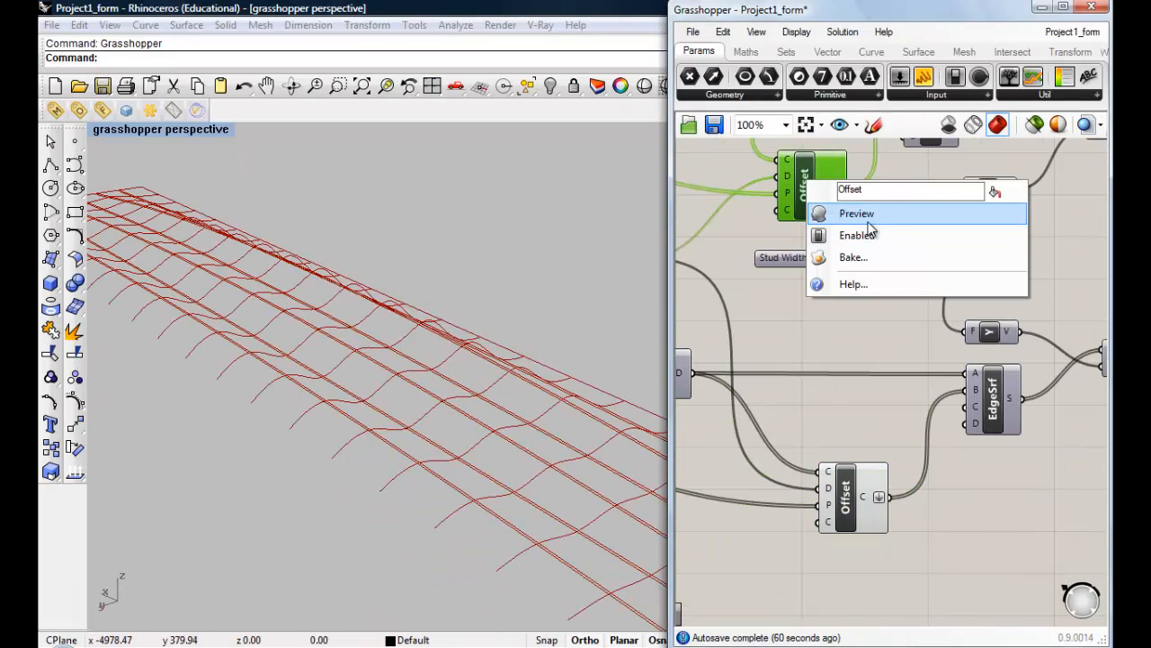
{"action": "left_click", "coordinate": [866, 216]}
{"action": "left_click", "coordinate": [865, 340]}
Step: Raise the Stud Depth to 0.962 to widen the gap between the section curves and their offsets
{"action": "scroll", "coordinate": [832, 267], "scroll_direction": "down", "scroll_amount": 3}
{"action": "scroll", "coordinate": [822, 273], "scroll_direction": "up", "scroll_amount": 5}
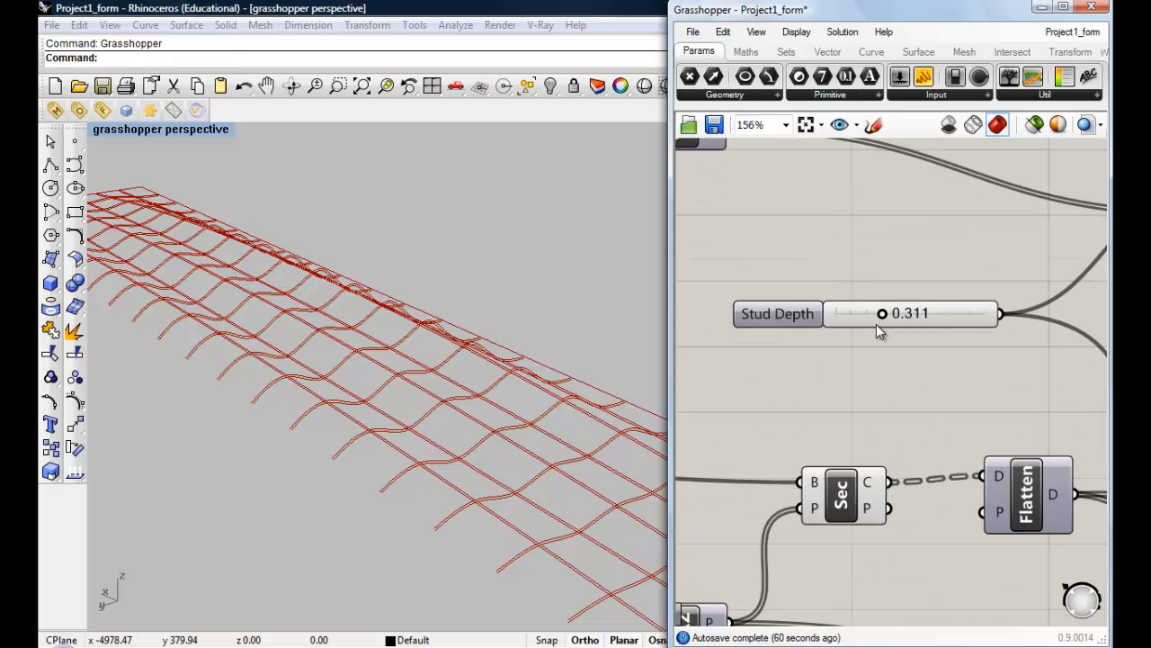
{"action": "scroll", "coordinate": [458, 392], "scroll_direction": "up", "scroll_amount": 3}
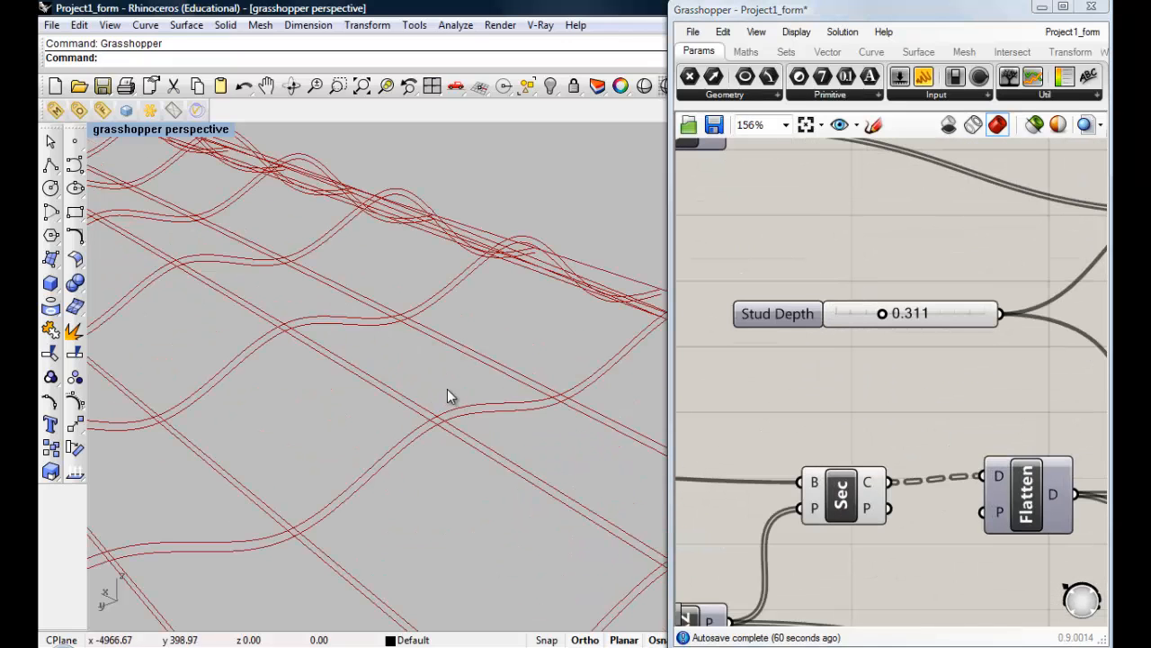
{"action": "left_click_drag", "start_coordinate": [884, 312], "coordinate": [981, 315]}
{"action": "scroll", "coordinate": [935, 360], "scroll_direction": "down", "scroll_amount": 4}
Step: Turn on the preview of both EdgeSrf components to show the surfaces between the section and offset curves
{"action": "left_click", "coordinate": [867, 421]}
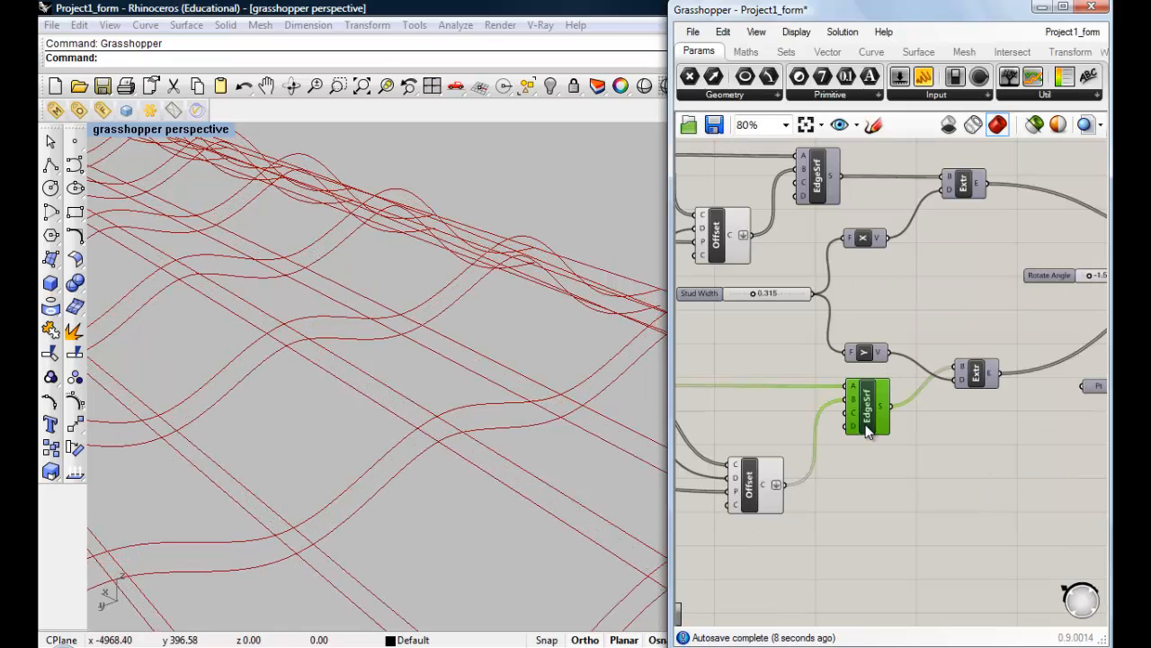
{"action": "right_click", "coordinate": [868, 431]}
{"action": "left_click", "coordinate": [920, 460]}
{"action": "left_click", "coordinate": [764, 315]}
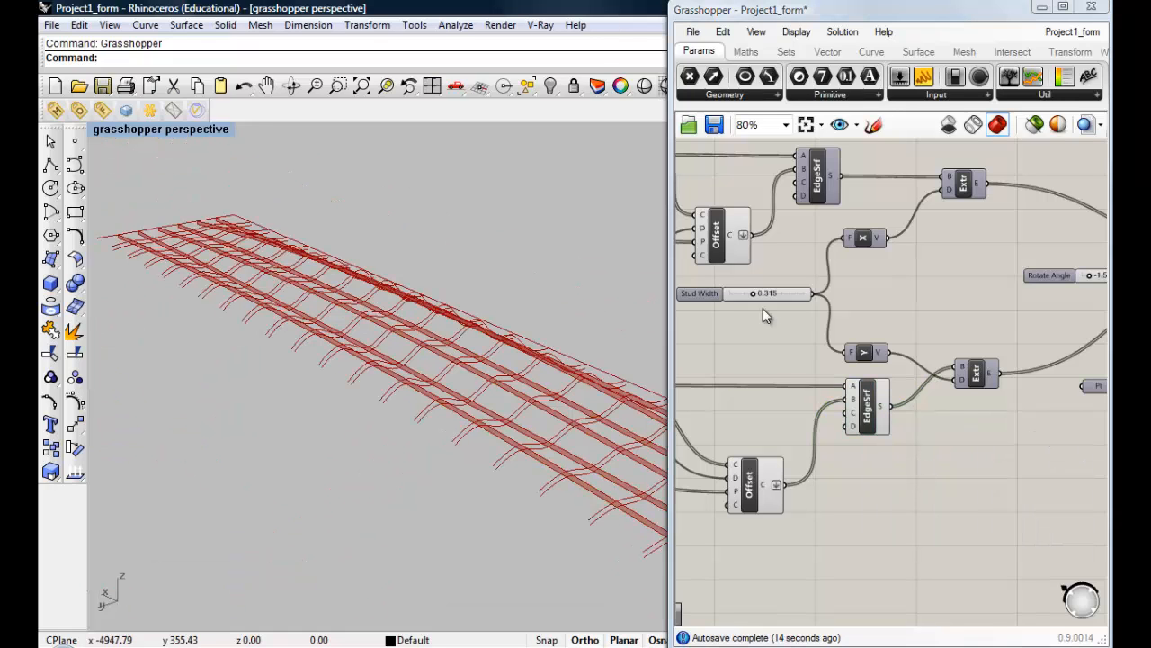
{"action": "right_click", "coordinate": [818, 190]}
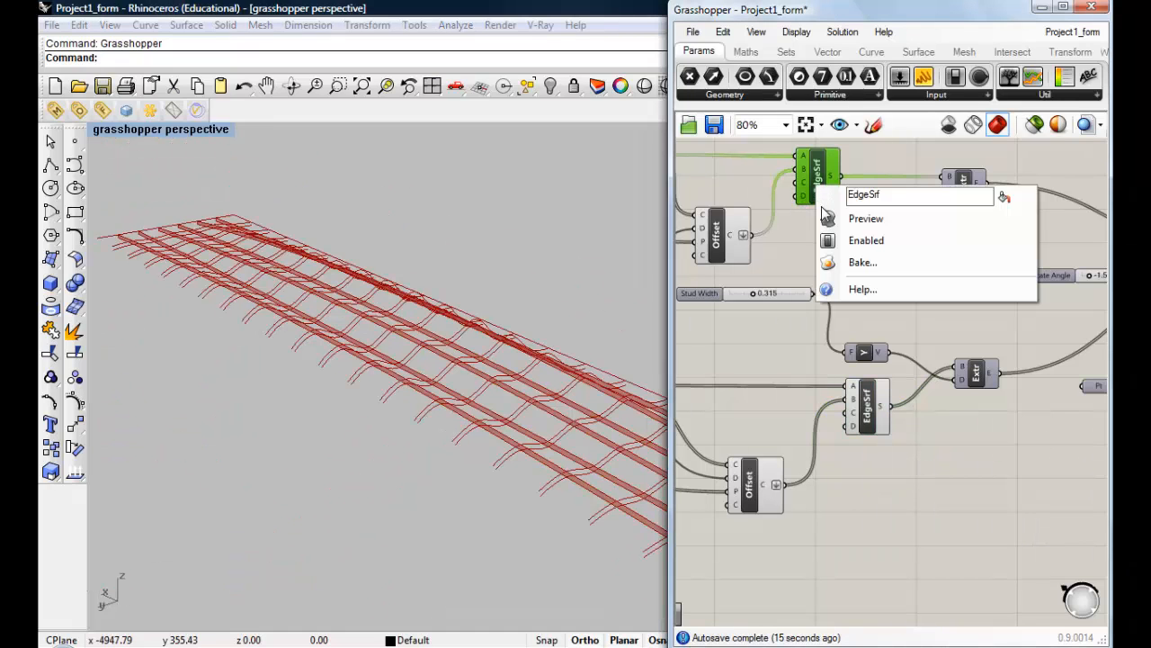
{"action": "left_click", "coordinate": [869, 220]}
Step: Lower the Stud Depth so the edge surface strips across the grid become narrower
{"action": "scroll", "coordinate": [588, 329], "scroll_direction": "down", "scroll_amount": 2}
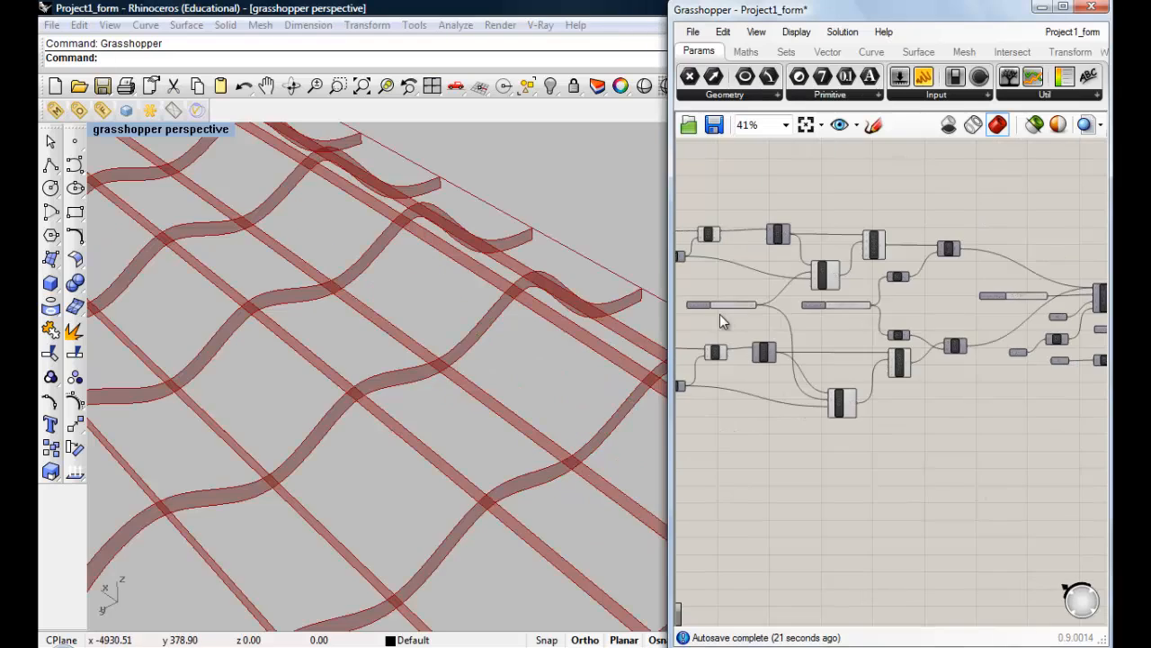
{"action": "scroll", "coordinate": [720, 321], "scroll_direction": "up", "scroll_amount": 5}
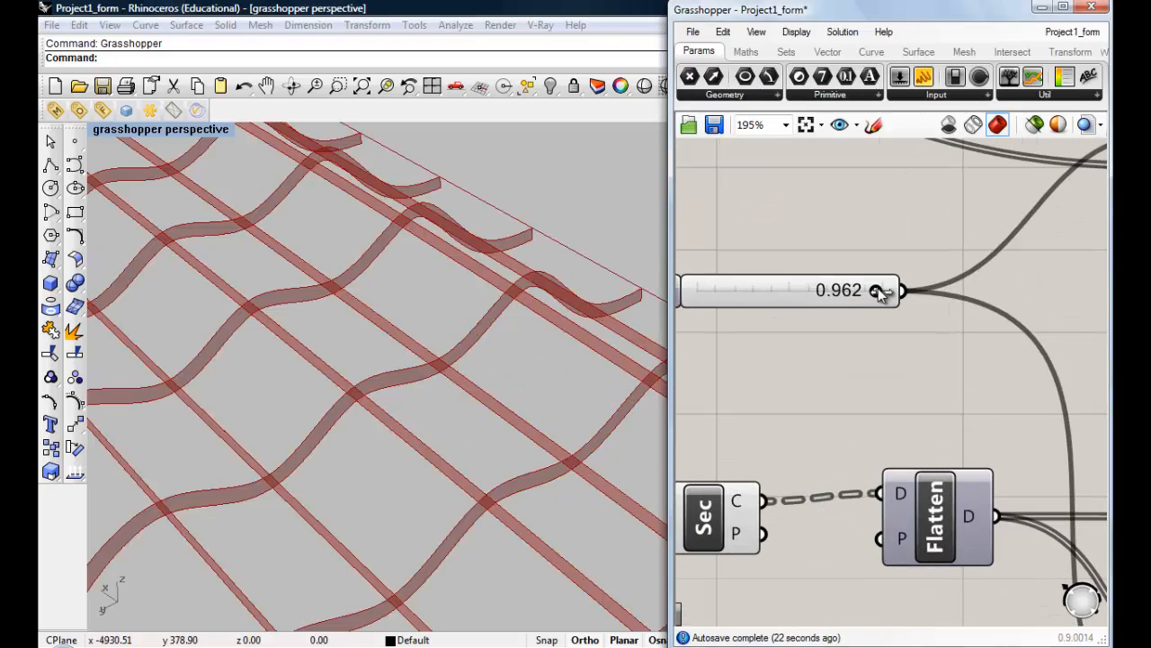
{"action": "left_click_drag", "start_coordinate": [801, 291], "coordinate": [767, 292]}
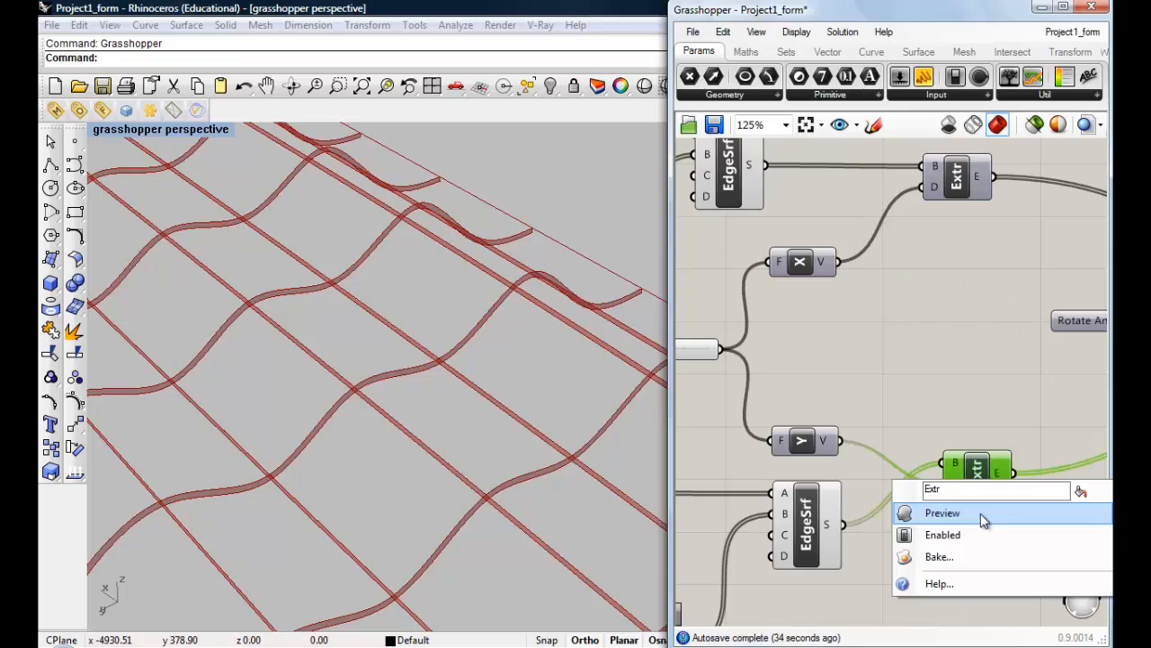
Step: Turn on the preview of both Extr components to show the extruded stud framing in the two directions
{"action": "left_click", "coordinate": [949, 512]}
{"action": "left_click", "coordinate": [964, 536]}
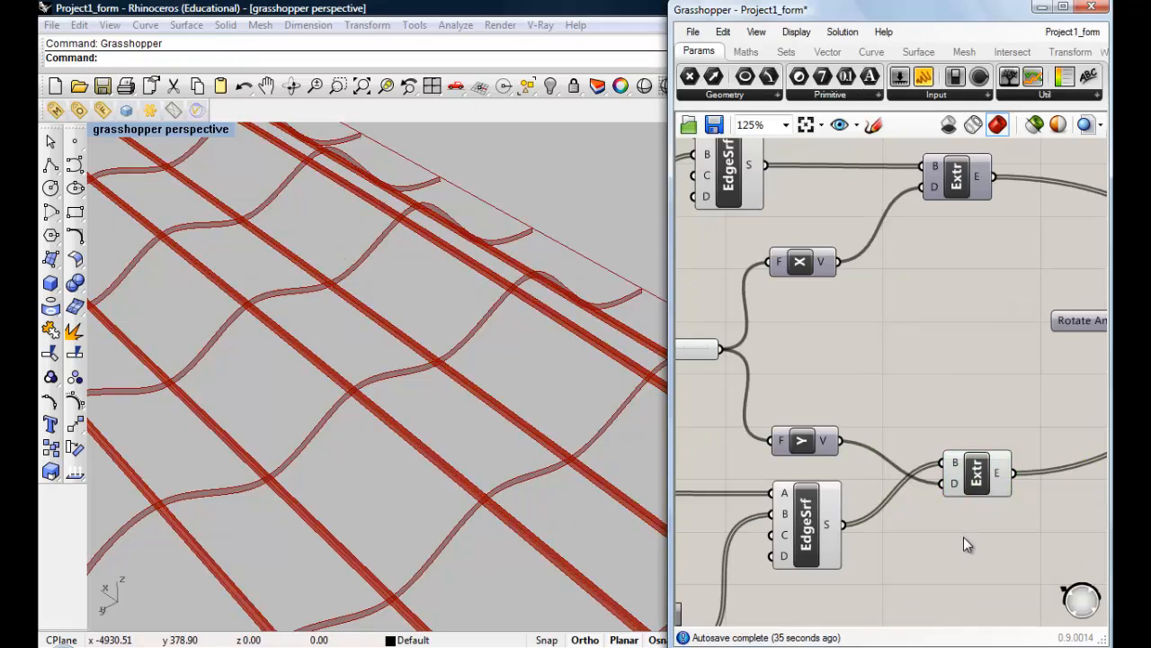
{"action": "left_click", "coordinate": [966, 183]}
{"action": "right_click", "coordinate": [967, 183]}
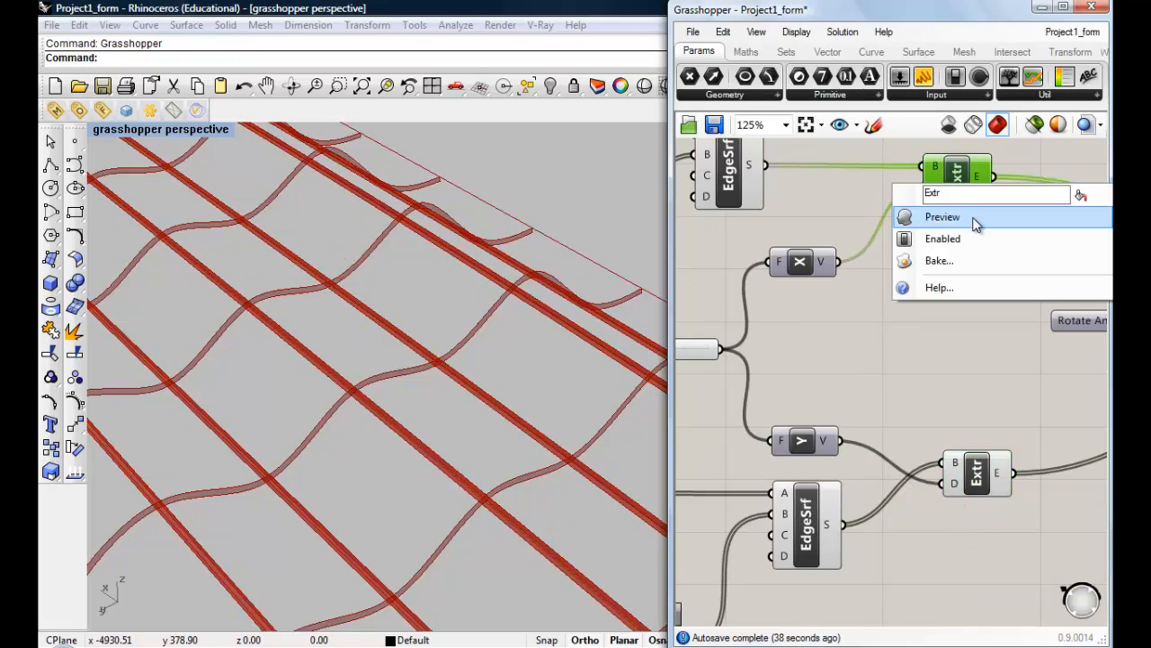
{"action": "left_click", "coordinate": [977, 220]}
{"action": "left_click", "coordinate": [964, 329]}
Step: Vary the thickness of the extruded studs by trying Stud Width values of 0.448, 0.073, 0.776 and 0.459
{"action": "scroll", "coordinate": [979, 327], "scroll_direction": "down", "scroll_amount": 1}
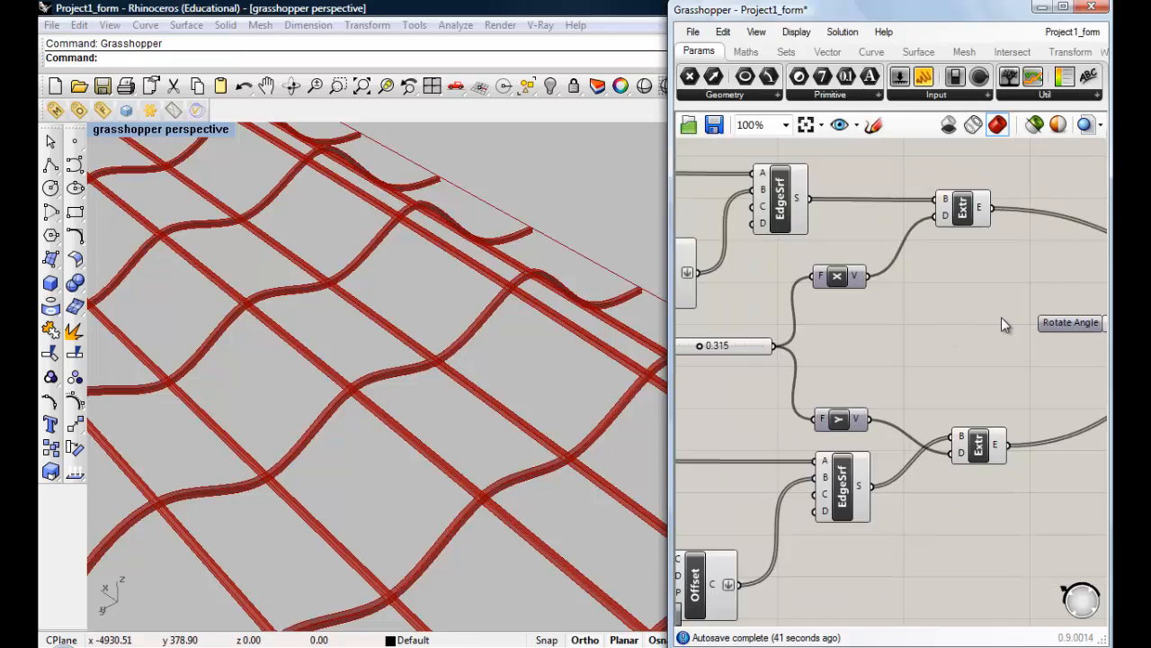
{"action": "scroll", "coordinate": [807, 324], "scroll_direction": "down", "scroll_amount": 4}
{"action": "scroll", "coordinate": [773, 326], "scroll_direction": "up", "scroll_amount": 8}
{"action": "scroll", "coordinate": [855, 351], "scroll_direction": "down", "scroll_amount": 3}
{"action": "scroll", "coordinate": [842, 360], "scroll_direction": "up", "scroll_amount": 2}
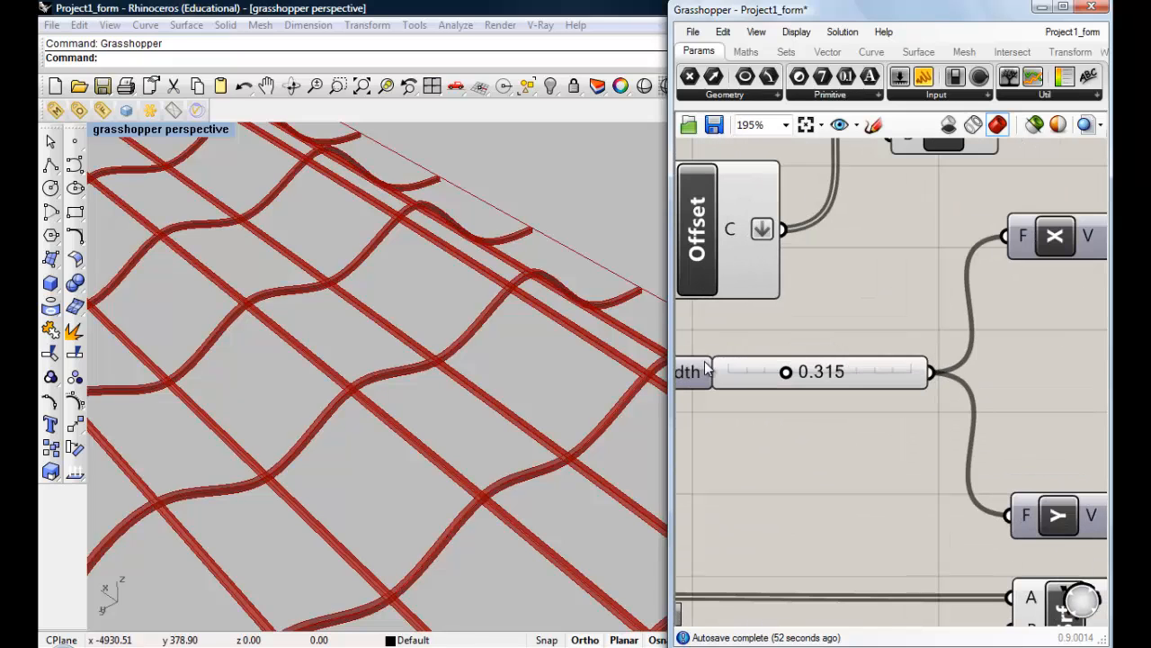
{"action": "scroll", "coordinate": [872, 362], "scroll_direction": "down", "scroll_amount": 1}
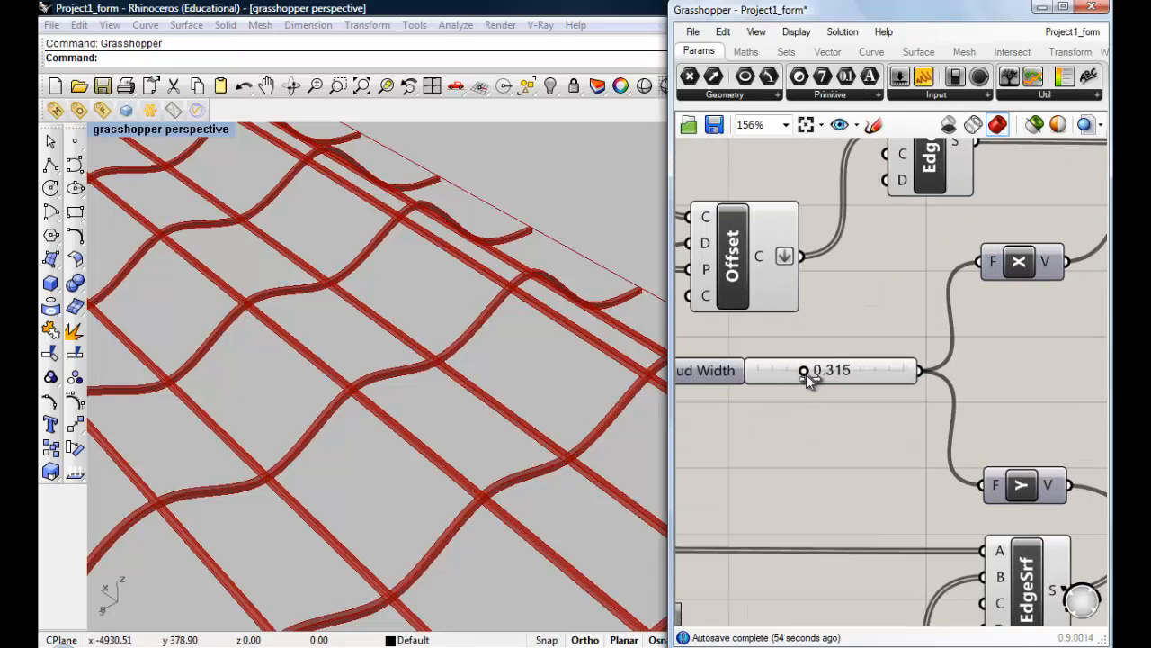
{"action": "left_click_drag", "start_coordinate": [803, 372], "coordinate": [807, 373]}
{"action": "left_click", "coordinate": [874, 371]}
{"action": "left_click_drag", "start_coordinate": [876, 370], "coordinate": [777, 371]}
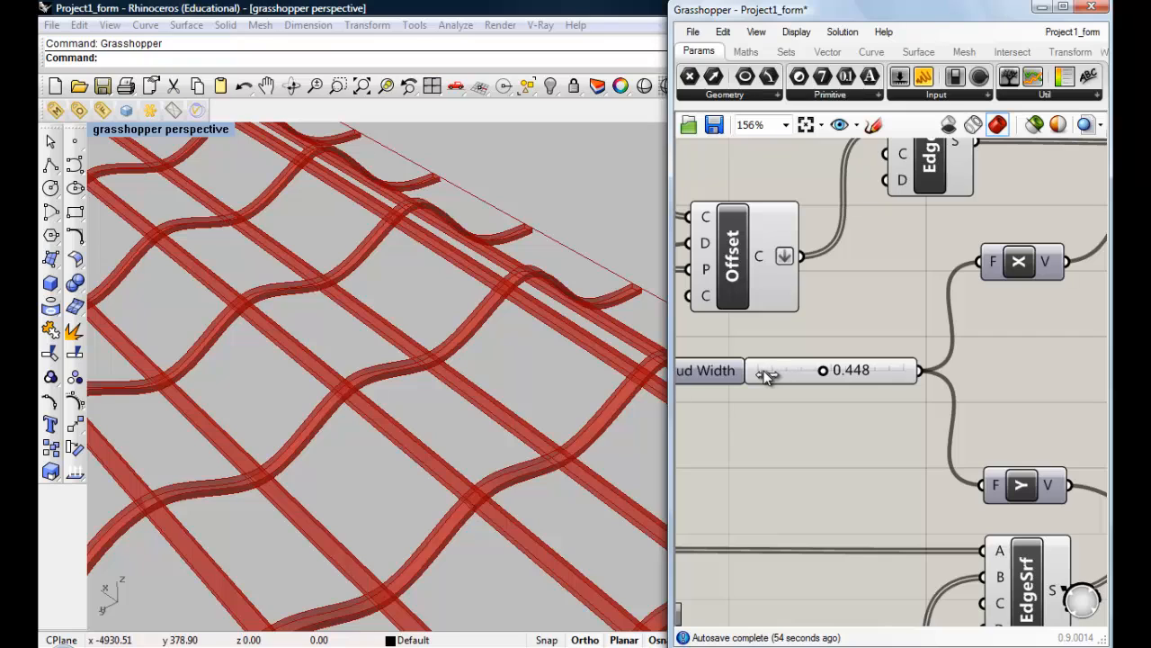
{"action": "left_click", "coordinate": [766, 374]}
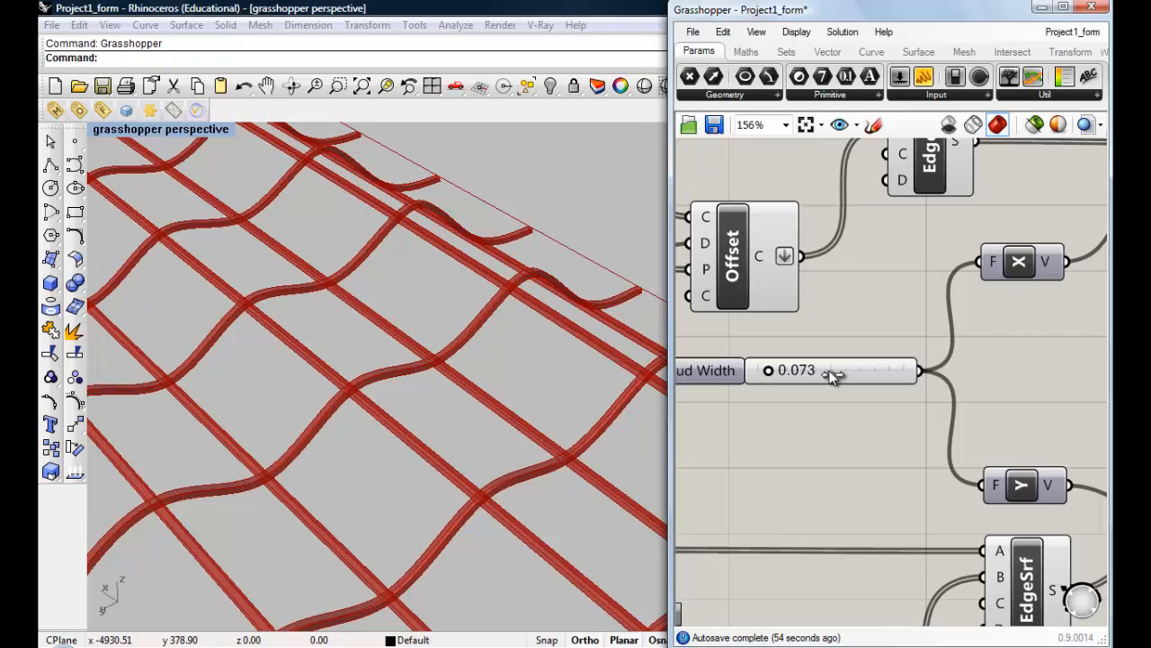
{"action": "left_click", "coordinate": [870, 371]}
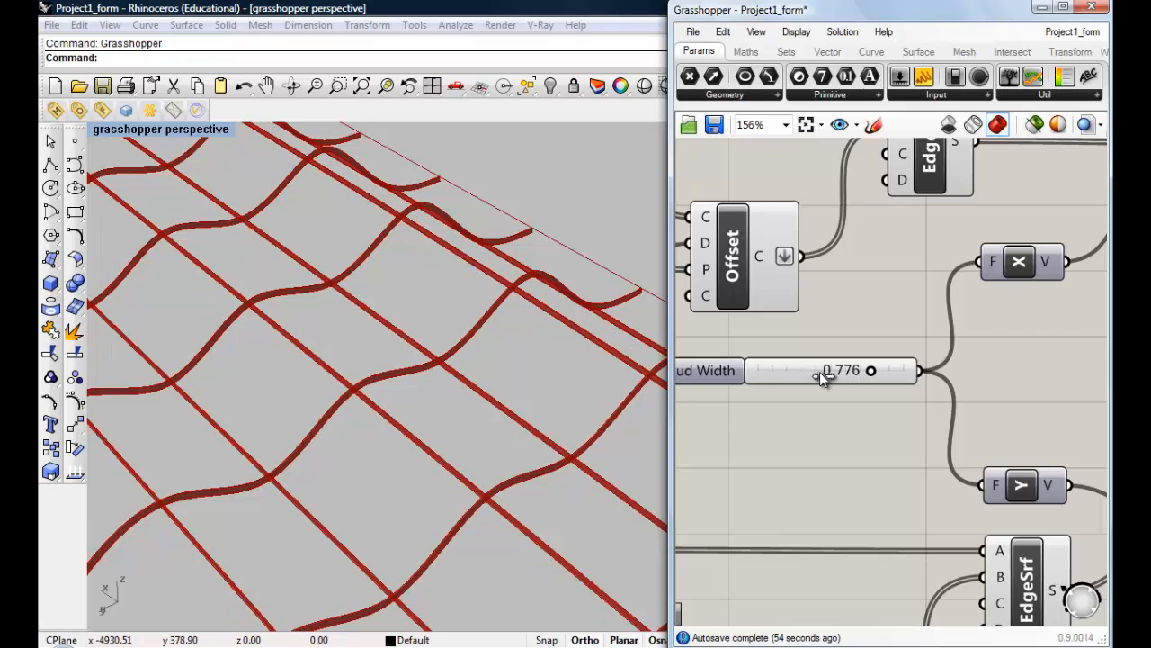
{"action": "left_click", "coordinate": [822, 371]}
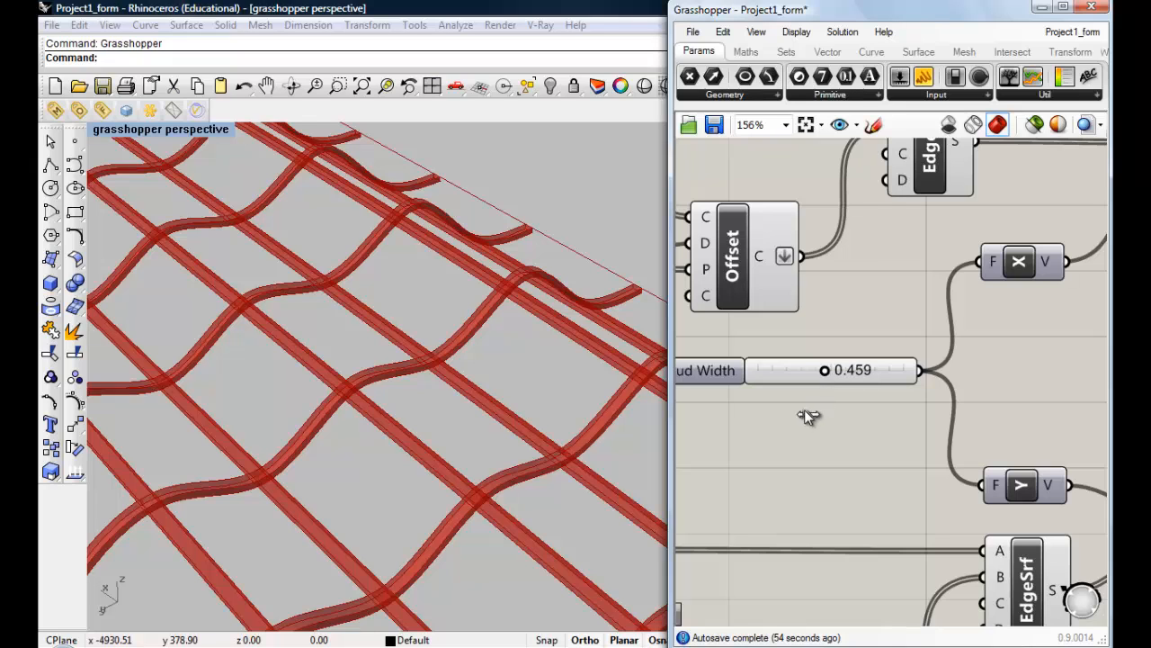
Step: Turn on the preview of the Rot3D component and view the upright stud grid against the flat one
{"action": "scroll", "coordinate": [765, 404], "scroll_direction": "down", "scroll_amount": 2}
{"action": "scroll", "coordinate": [766, 403], "scroll_direction": "down", "scroll_amount": 2}
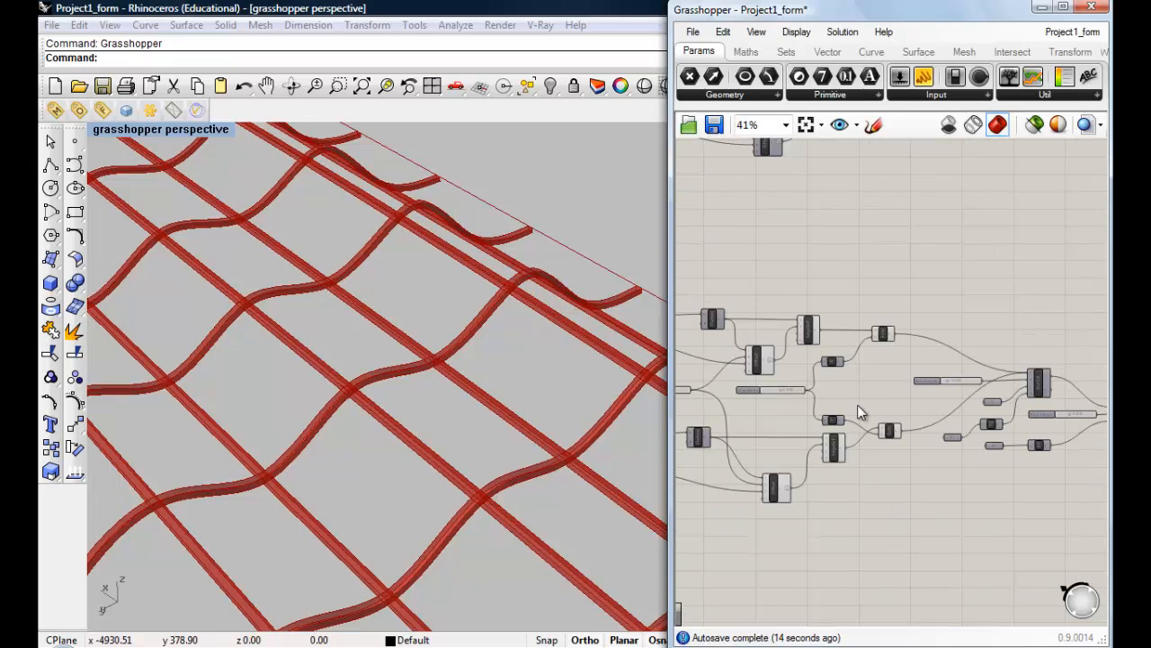
{"action": "scroll", "coordinate": [531, 270], "scroll_direction": "down", "scroll_amount": 4}
{"action": "scroll", "coordinate": [493, 270], "scroll_direction": "down", "scroll_amount": 4}
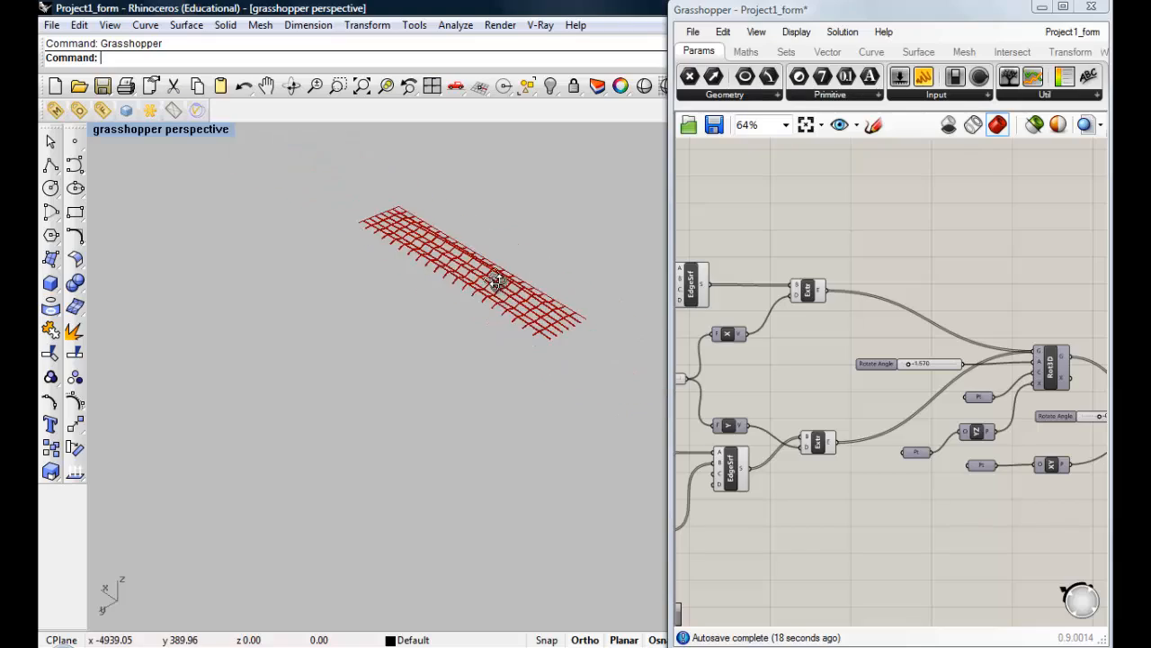
{"action": "right_click_drag", "start_coordinate": [559, 251], "coordinate": [414, 333]}
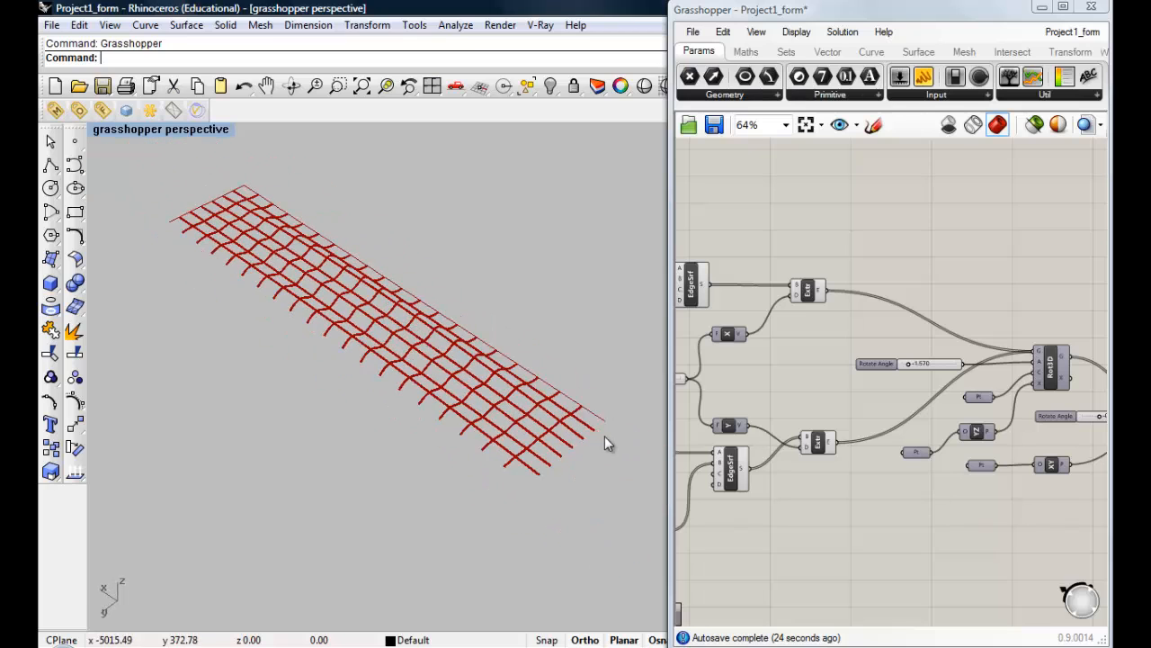
{"action": "scroll", "coordinate": [330, 429], "scroll_direction": "down", "scroll_amount": 2}
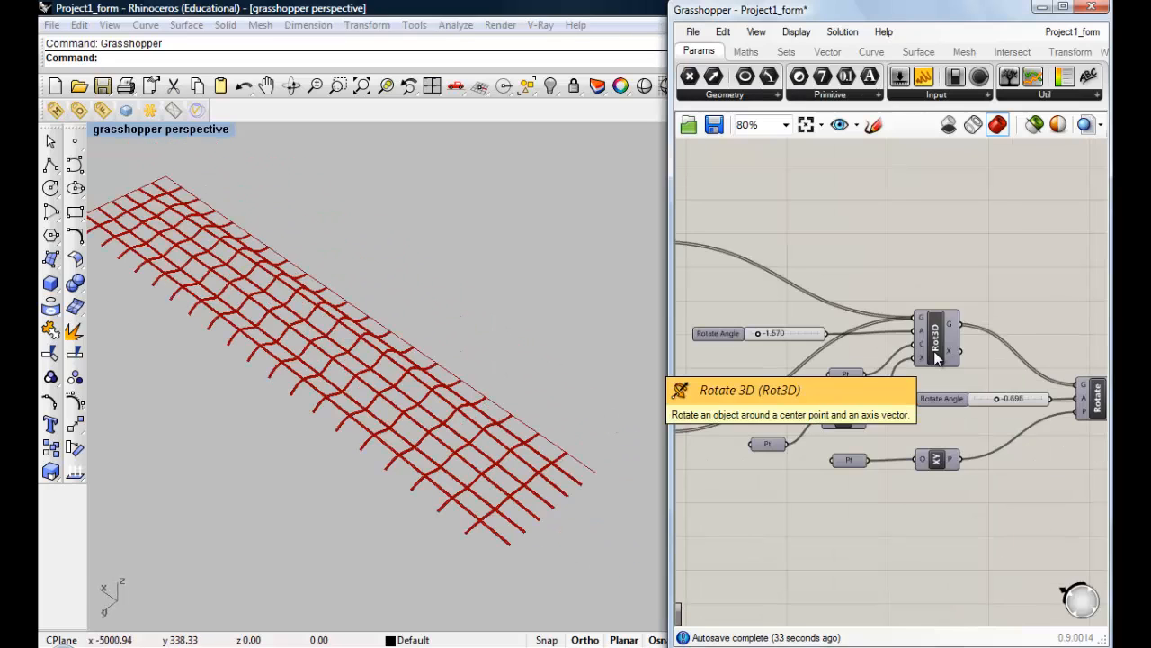
{"action": "left_click", "coordinate": [935, 337]}
{"action": "right_click", "coordinate": [936, 346]}
{"action": "left_click", "coordinate": [942, 385]}
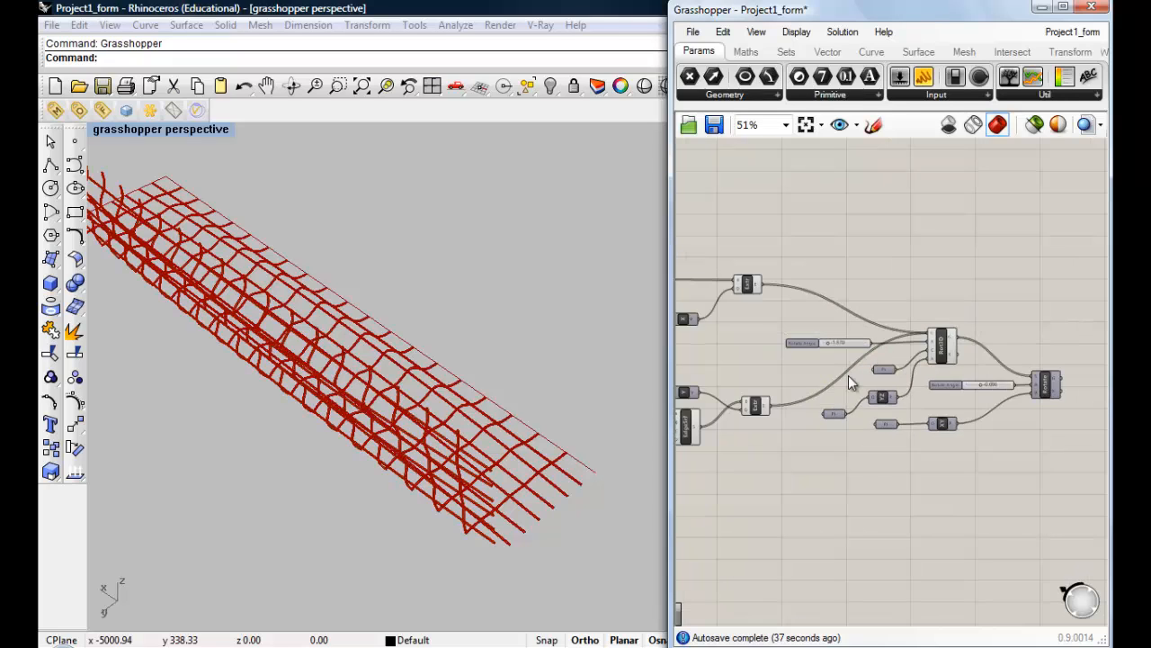
{"action": "scroll", "coordinate": [854, 380], "scroll_direction": "up", "scroll_amount": 4}
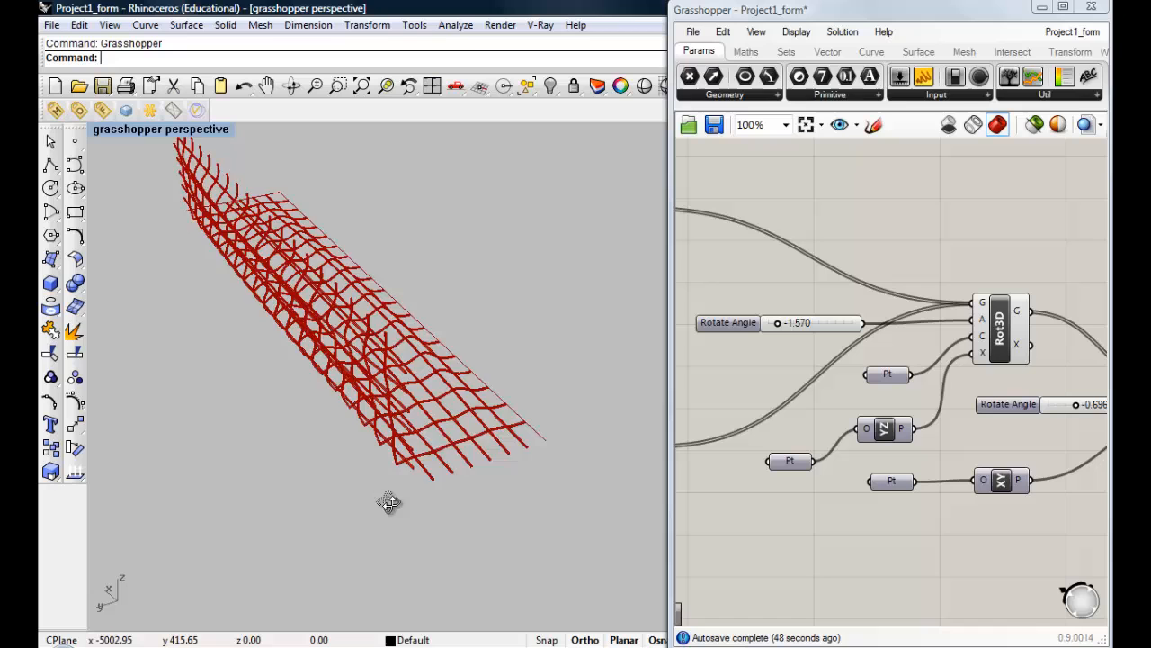
{"action": "right_click_drag", "start_coordinate": [386, 501], "coordinate": [596, 468]}
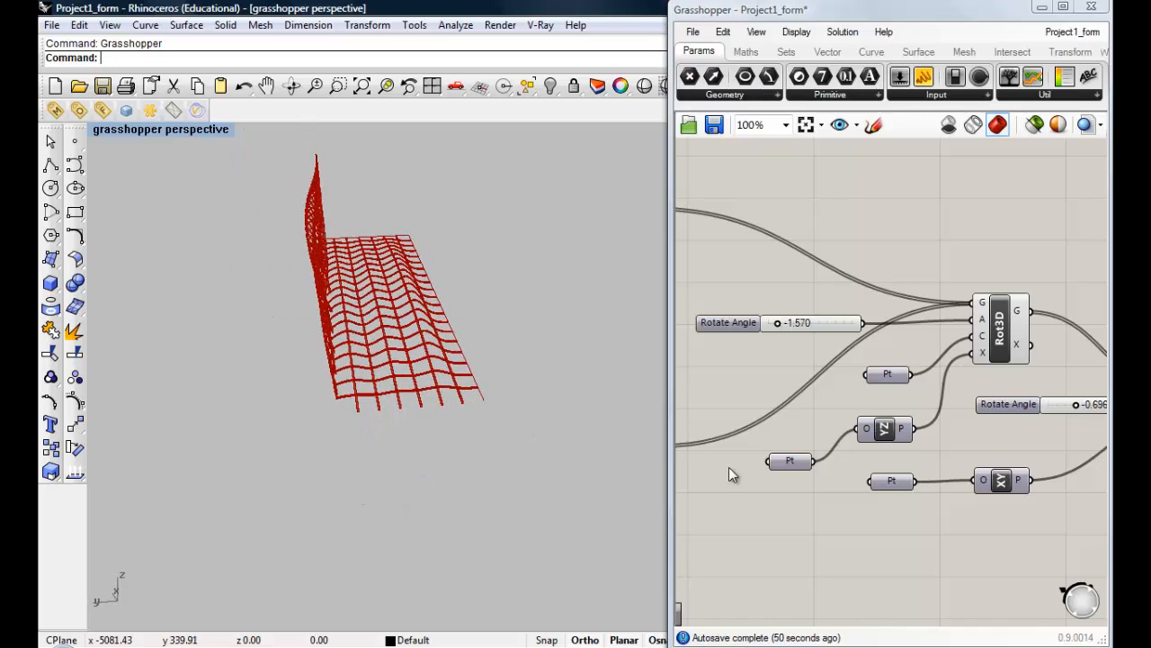
Step: Adjust the Rotate Angle feeding the Rot3D component to demonstrate tilting the stud grid
{"action": "scroll", "coordinate": [755, 466], "scroll_direction": "down", "scroll_amount": 4}
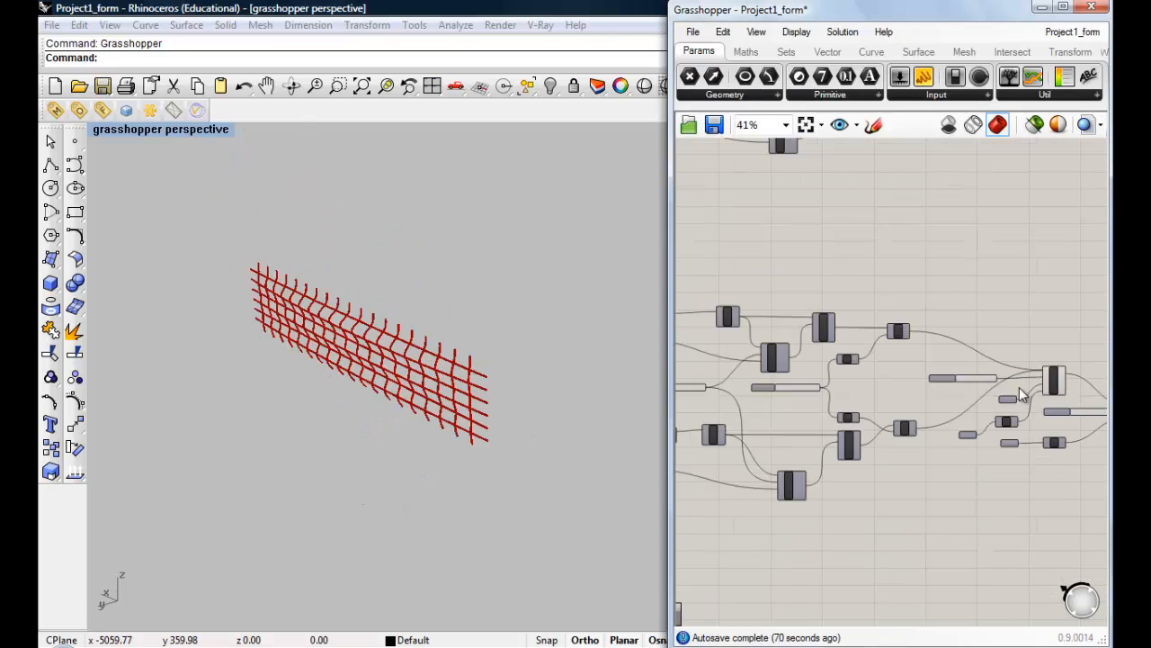
{"action": "scroll", "coordinate": [1017, 385], "scroll_direction": "up", "scroll_amount": 7}
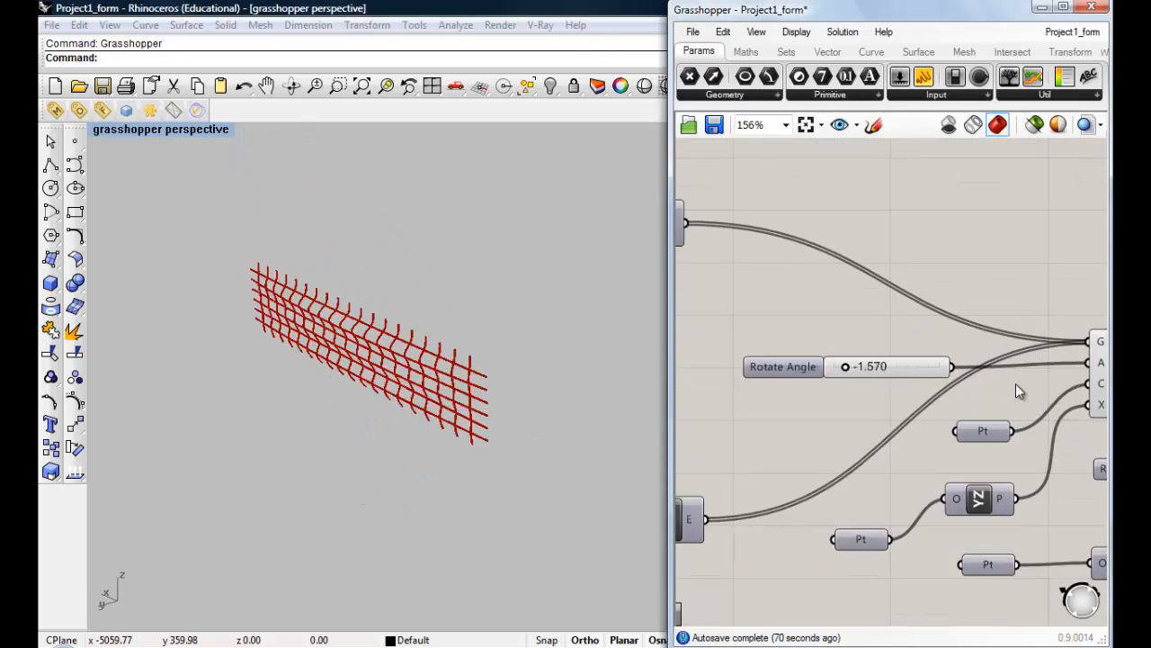
{"action": "scroll", "coordinate": [870, 429], "scroll_direction": "down", "scroll_amount": 4}
{"action": "scroll", "coordinate": [773, 404], "scroll_direction": "up", "scroll_amount": 5}
{"action": "scroll", "coordinate": [811, 414], "scroll_direction": "down", "scroll_amount": 5}
{"action": "scroll", "coordinate": [836, 420], "scroll_direction": "up", "scroll_amount": 8}
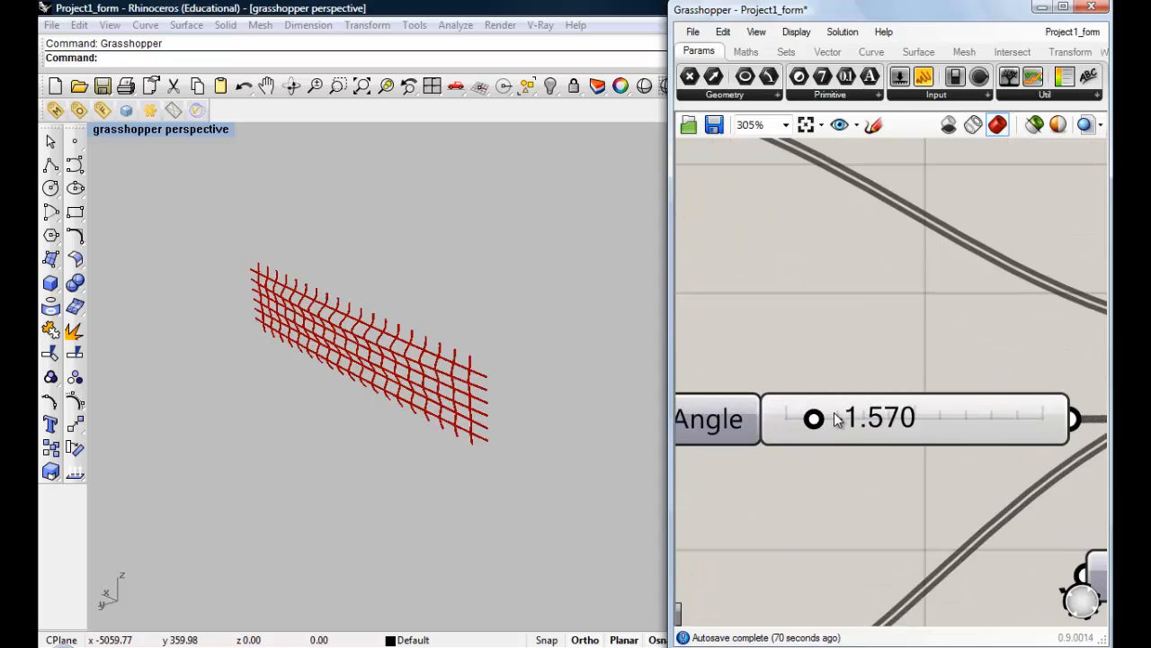
{"action": "scroll", "coordinate": [832, 416], "scroll_direction": "down", "scroll_amount": 2}
{"action": "left_click_drag", "start_coordinate": [822, 421], "coordinate": [859, 427]}
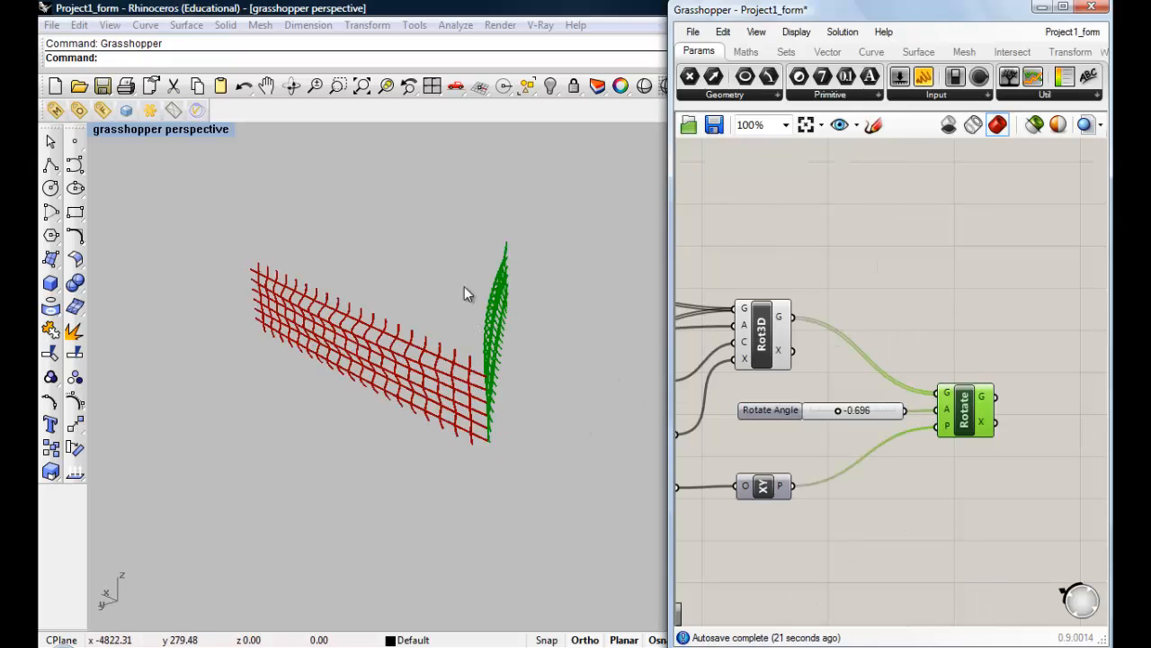
Step: Hide the preview of the Rot3D component, leaving only the grid from the Rotate component displayed
{"action": "right_click_drag", "start_coordinate": [465, 312], "coordinate": [517, 409]}
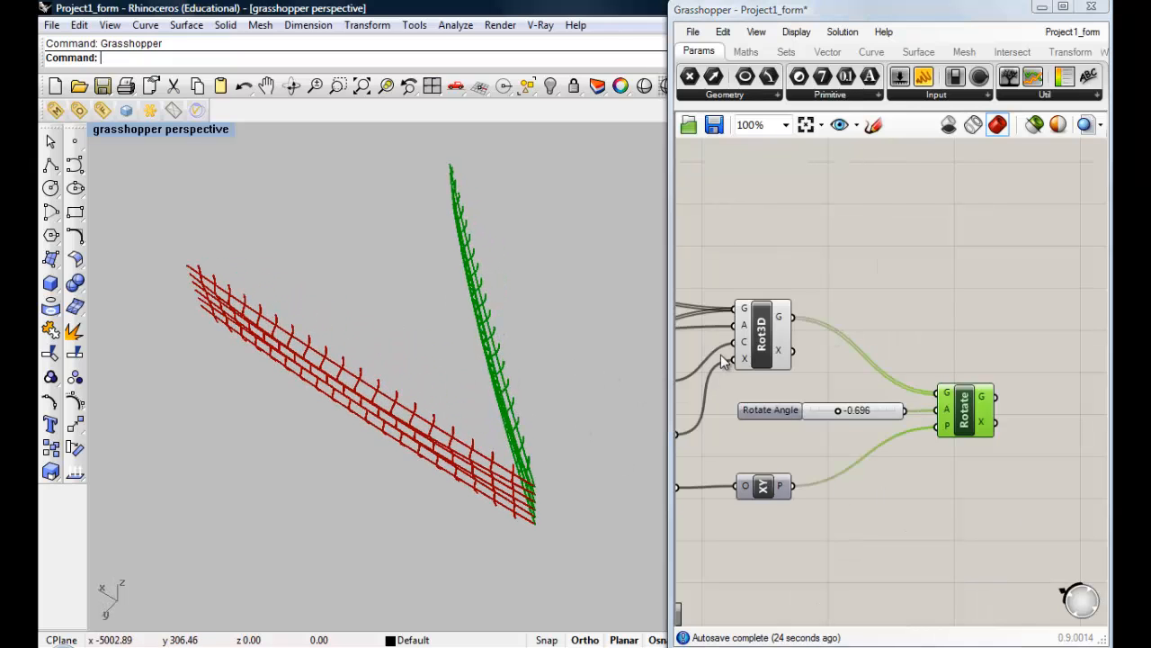
{"action": "left_click", "coordinate": [760, 349]}
{"action": "right_click", "coordinate": [760, 349]}
{"action": "left_click", "coordinate": [808, 381]}
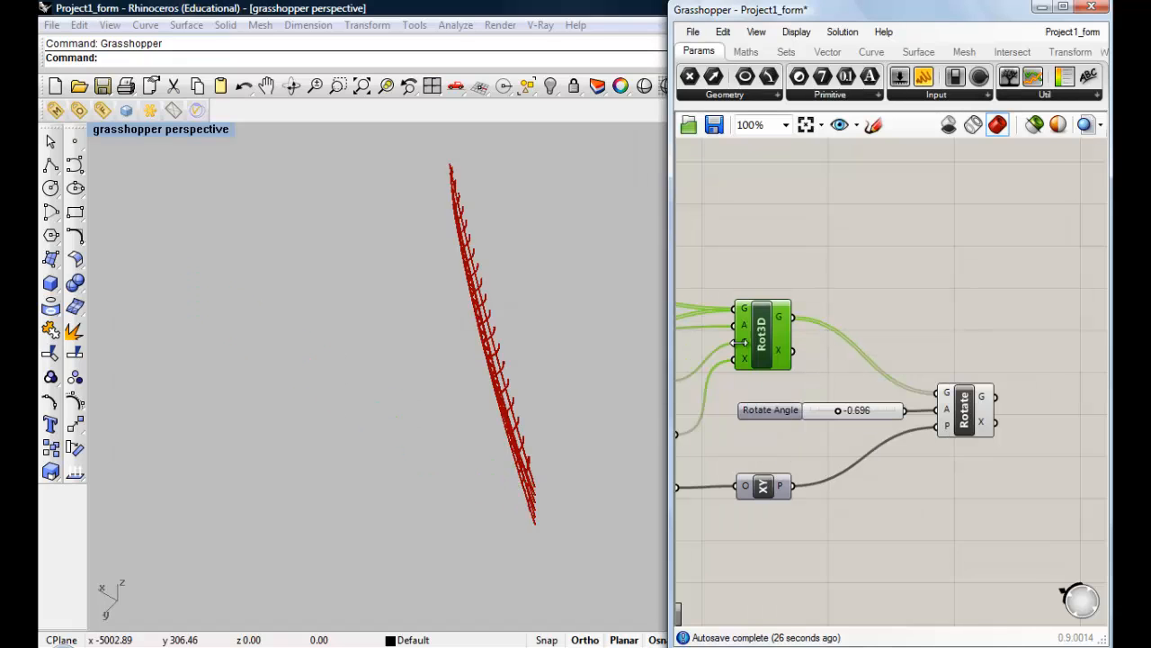
Step: Move the Grasshopper window aside to reveal the rotated stud grid on the building and show both skin definitions
{"action": "right_click_drag", "start_coordinate": [430, 395], "coordinate": [486, 301]}
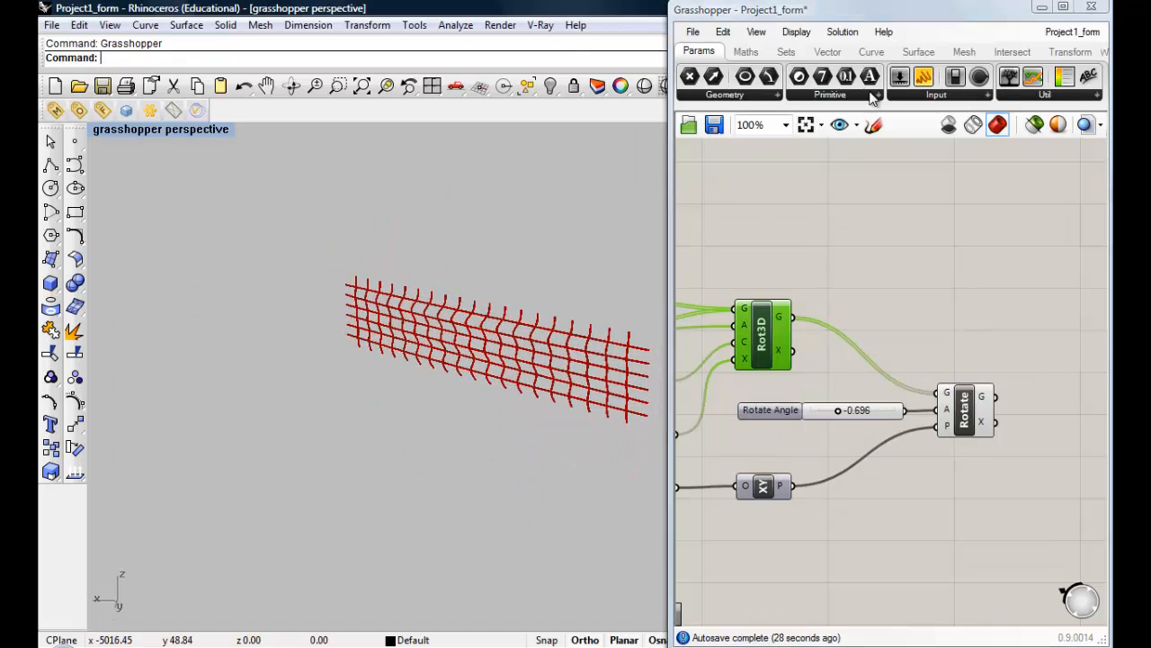
{"action": "left_click_drag", "start_coordinate": [948, 20], "coordinate": [251, 15]}
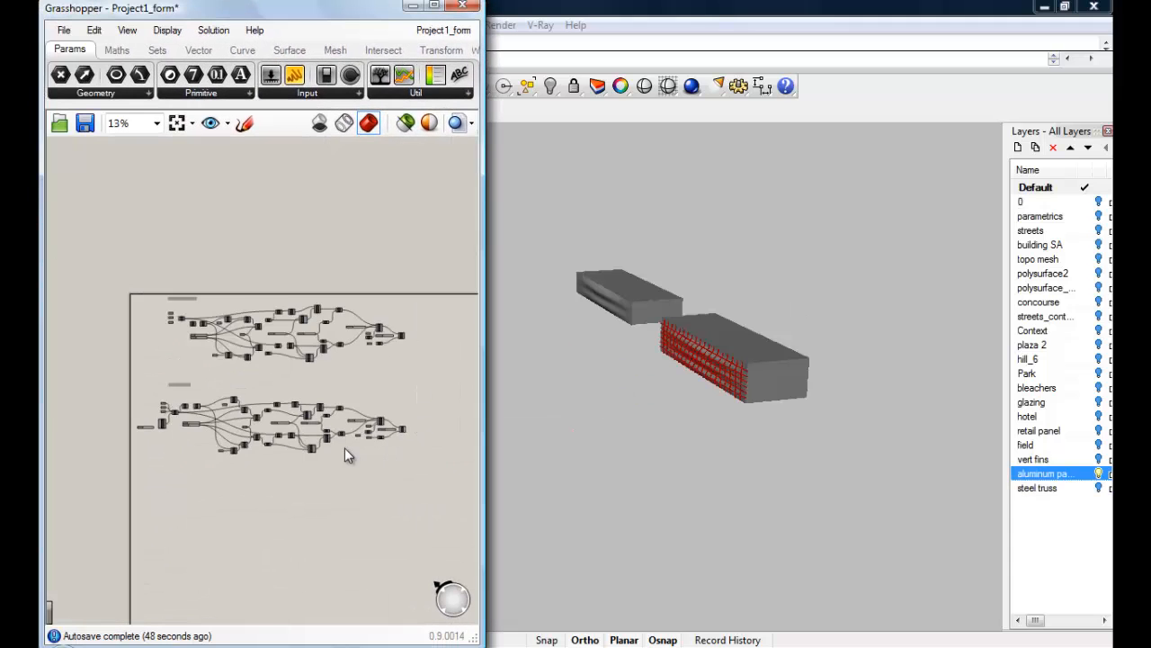
{"action": "scroll", "coordinate": [342, 423], "scroll_direction": "down", "scroll_amount": 2}
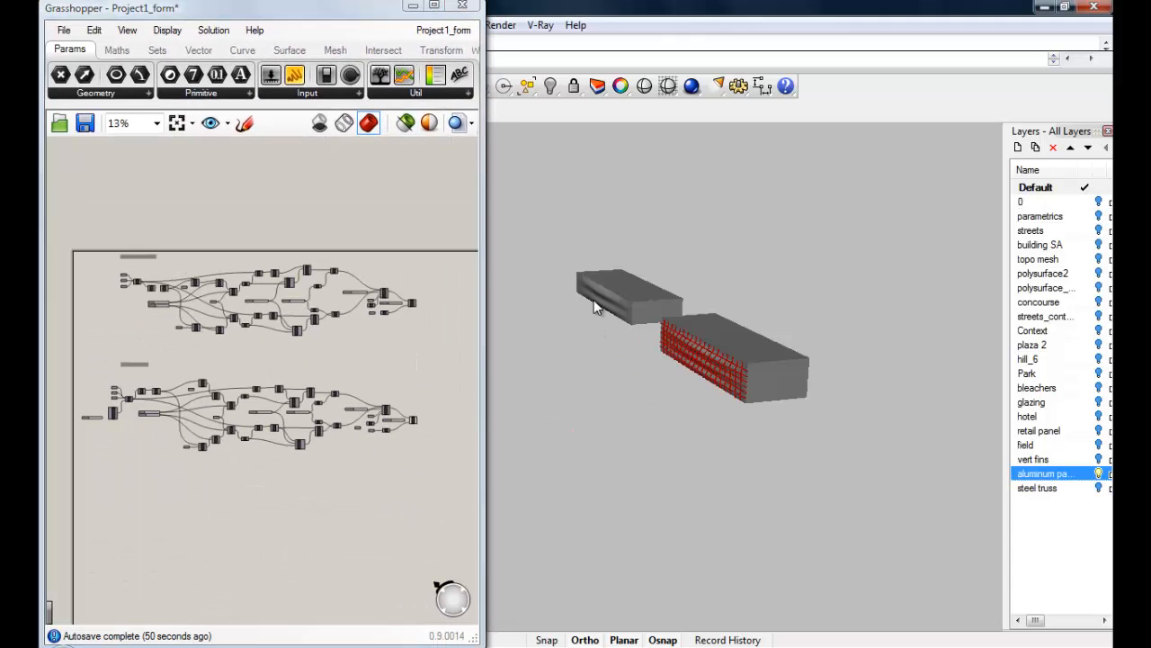
Step: Turn on the preview of the Rotate component ending the upper skin definition to show its stud grid on the rear building
{"action": "scroll", "coordinate": [609, 289], "scroll_direction": "up", "scroll_amount": 5}
{"action": "scroll", "coordinate": [578, 333], "scroll_direction": "up", "scroll_amount": 3}
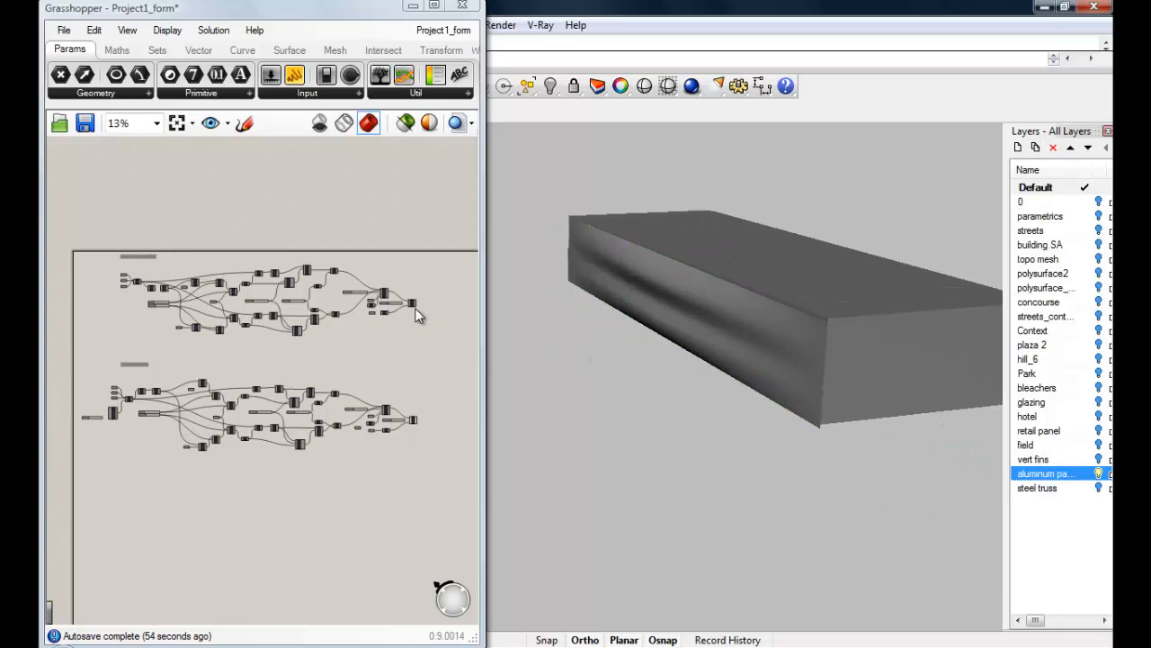
{"action": "scroll", "coordinate": [431, 311], "scroll_direction": "up", "scroll_amount": 10}
{"action": "left_click_drag", "start_coordinate": [412, 269], "coordinate": [352, 331]}
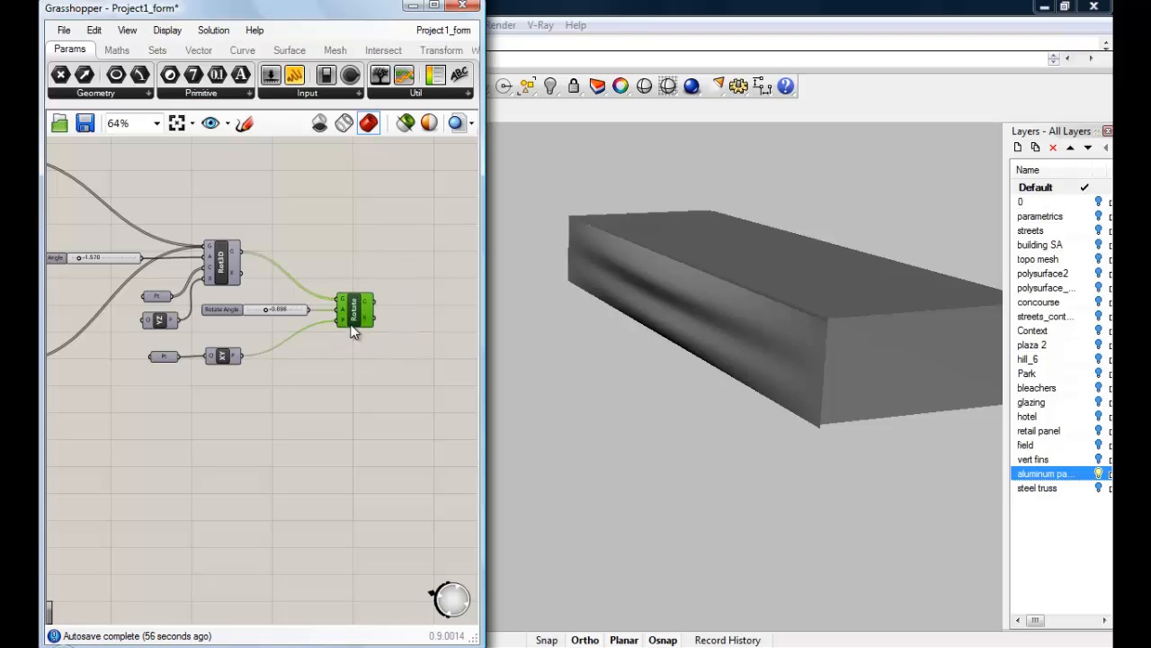
{"action": "right_click", "coordinate": [356, 315]}
{"action": "left_click", "coordinate": [392, 344]}
{"action": "scroll", "coordinate": [378, 284], "scroll_direction": "down", "scroll_amount": 4}
{"action": "left_click", "coordinate": [645, 365]}
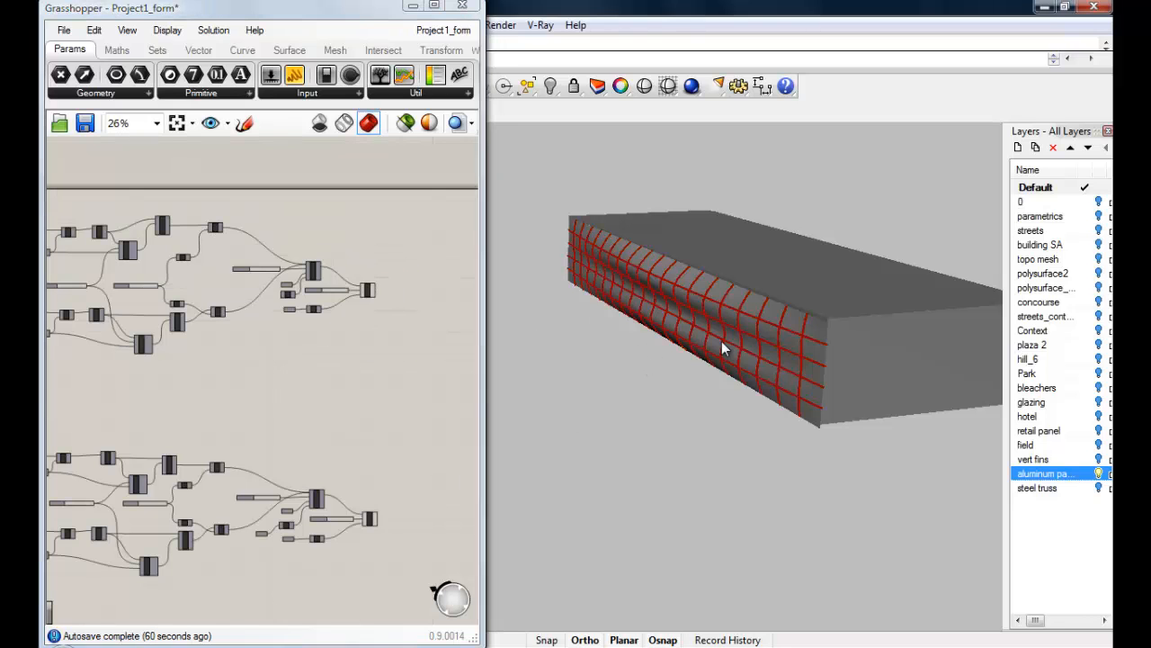
Step: Examine the rotated stud grids on both buildings together from several angles and distances
{"action": "scroll", "coordinate": [724, 336], "scroll_direction": "down", "scroll_amount": 5}
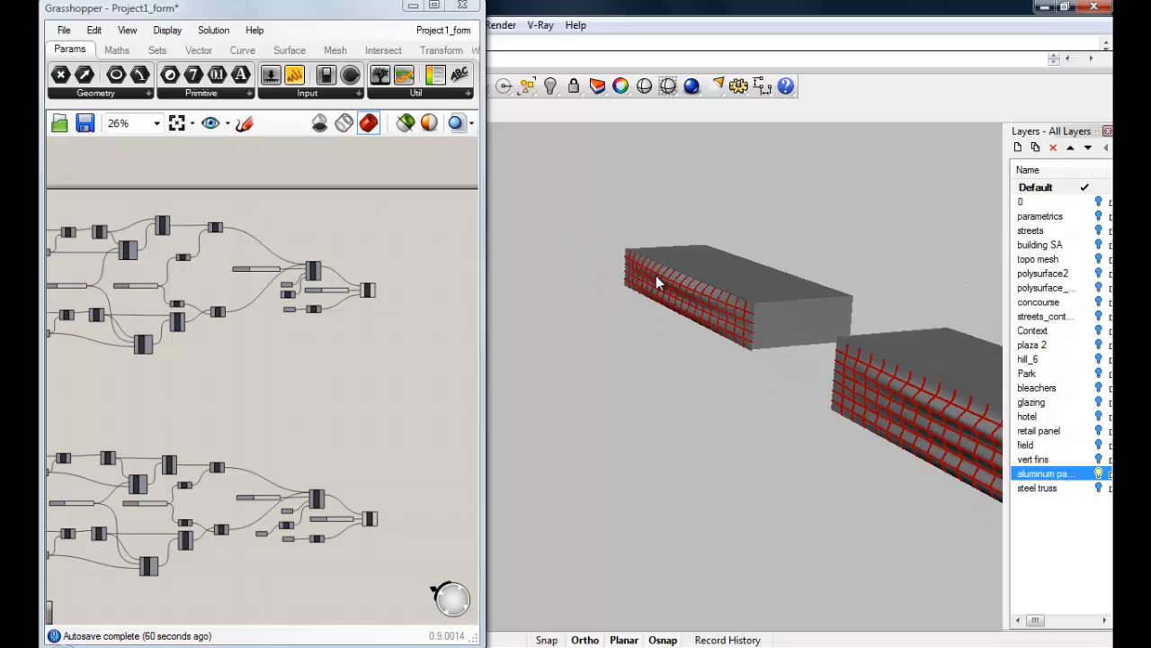
{"action": "right_click_drag", "start_coordinate": [765, 371], "coordinate": [844, 377]}
{"action": "scroll", "coordinate": [699, 330], "scroll_direction": "up", "scroll_amount": 4}
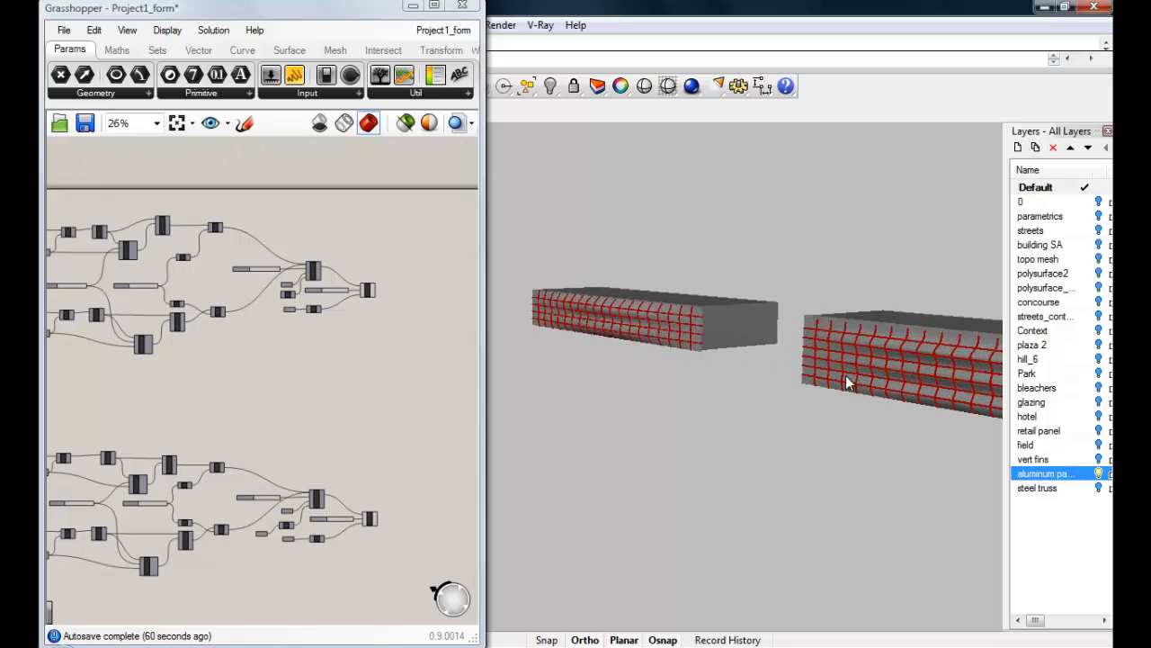
{"action": "right_click_drag", "start_coordinate": [806, 385], "coordinate": [864, 381]}
{"action": "scroll", "coordinate": [864, 380], "scroll_direction": "down", "scroll_amount": 6}
{"action": "scroll", "coordinate": [710, 366], "scroll_direction": "up", "scroll_amount": 3}
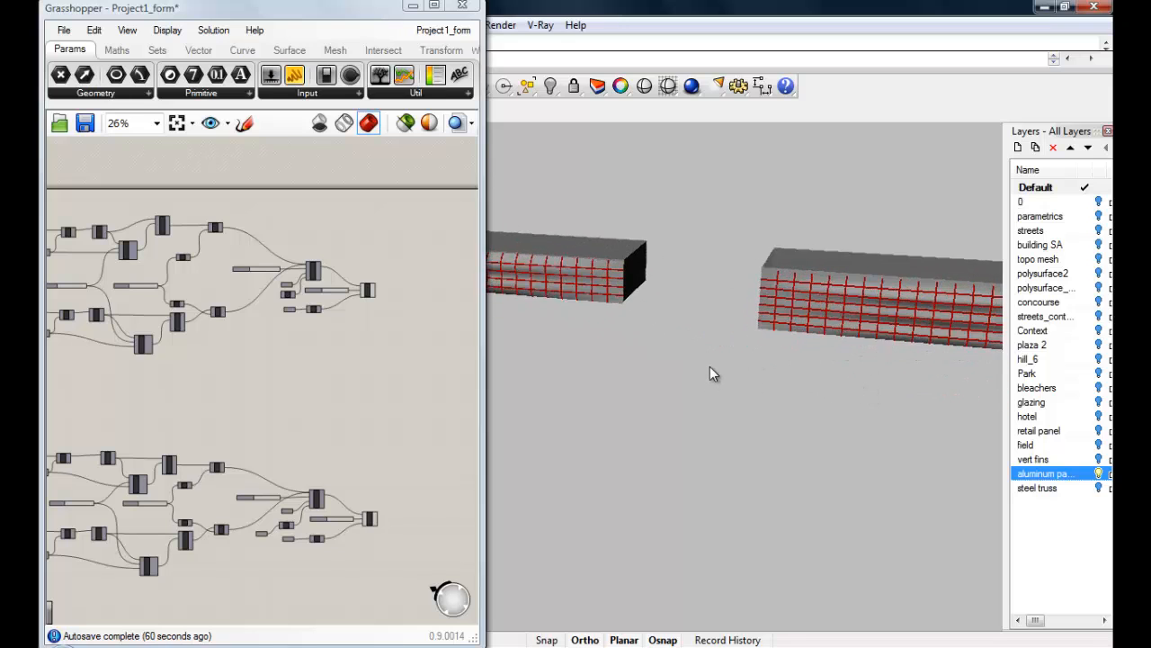
{"action": "right_click_drag", "start_coordinate": [709, 366], "coordinate": [745, 360]}
{"action": "scroll", "coordinate": [745, 349], "scroll_direction": "up", "scroll_amount": 2}
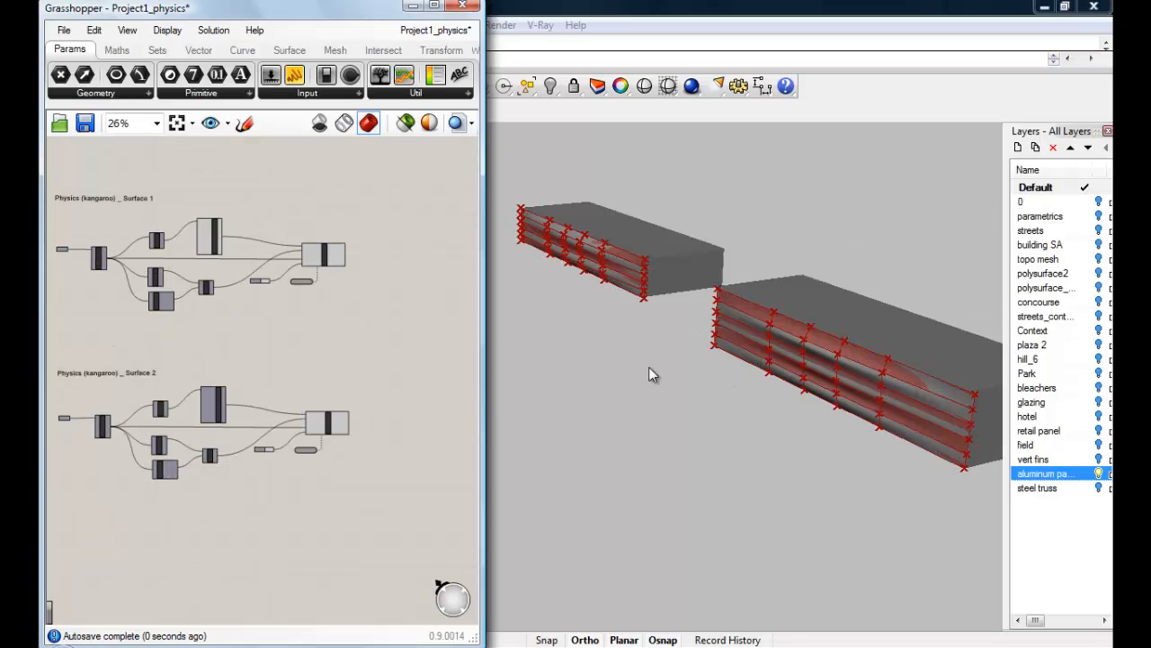
Step: In the Project1_physics definition, set the SimulationReset toggle of the Surface 2 Kangaroo component to False to run its simulation
{"action": "left_click", "coordinate": [862, 372]}
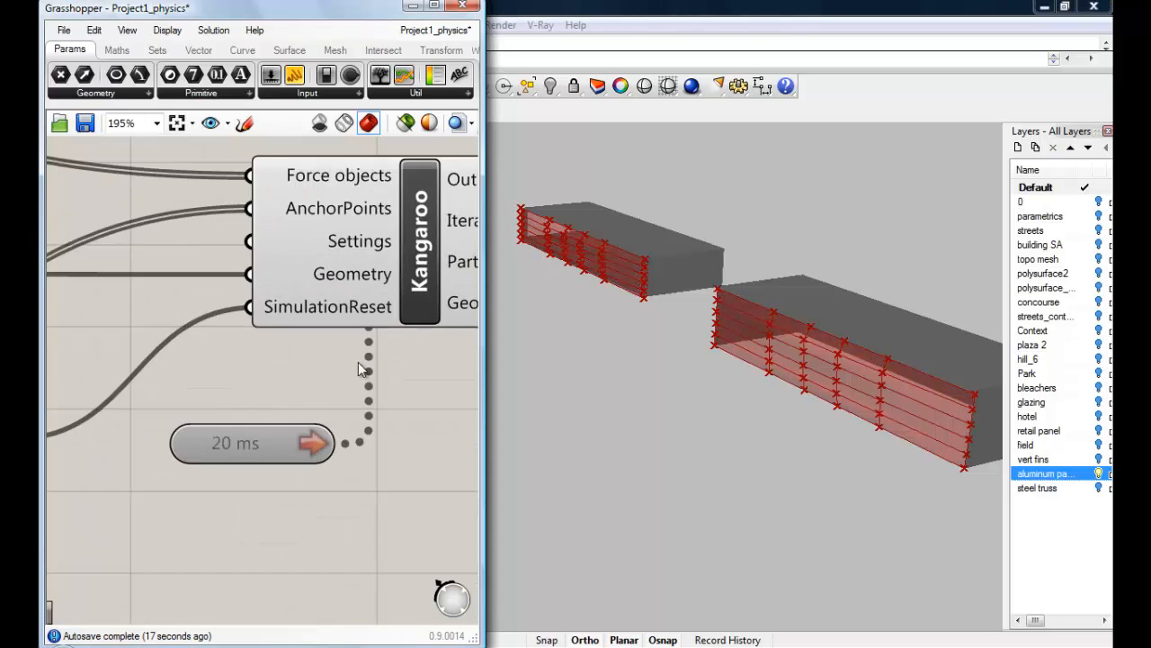
{"action": "scroll", "coordinate": [358, 362], "scroll_direction": "down", "scroll_amount": 4}
{"action": "right_click", "coordinate": [199, 405]}
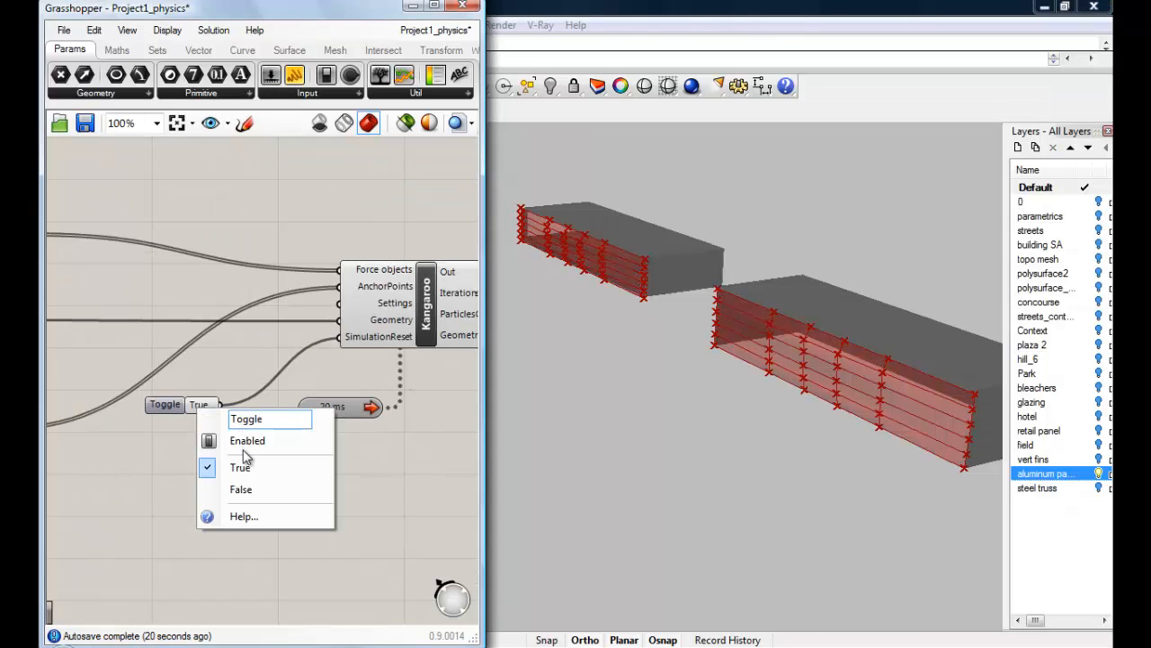
{"action": "left_click", "coordinate": [245, 489]}
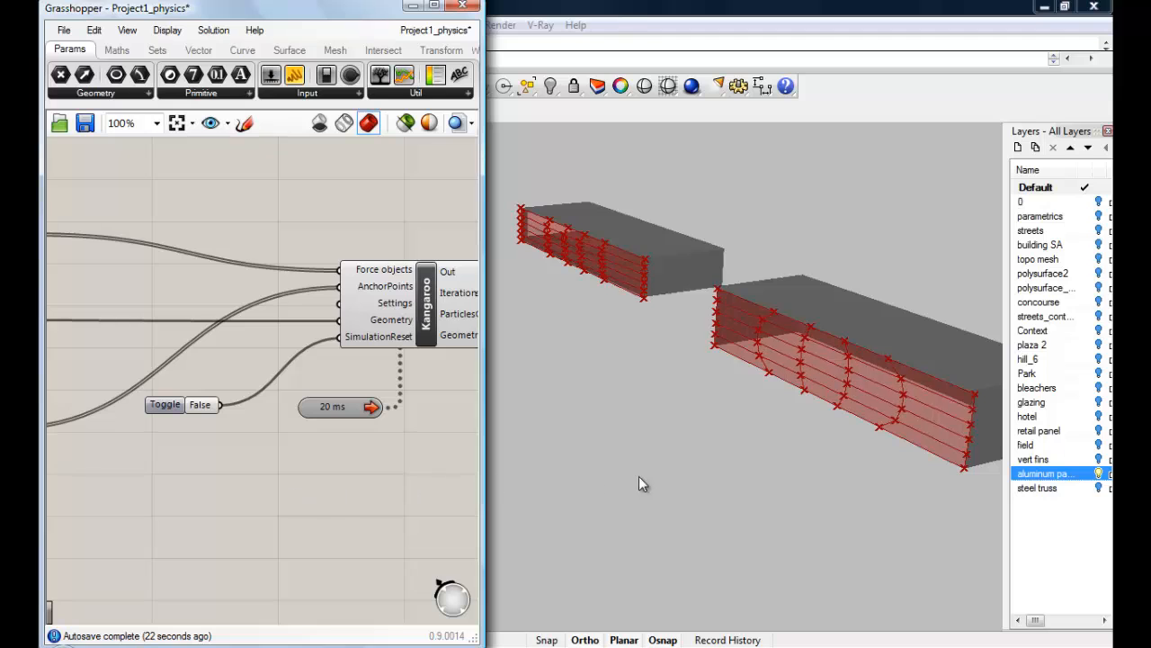
Step: Set the SimulationReset toggle of the Surface 1 Kangaroo component to False to run its simulation
{"action": "scroll", "coordinate": [352, 483], "scroll_direction": "down", "scroll_amount": 5}
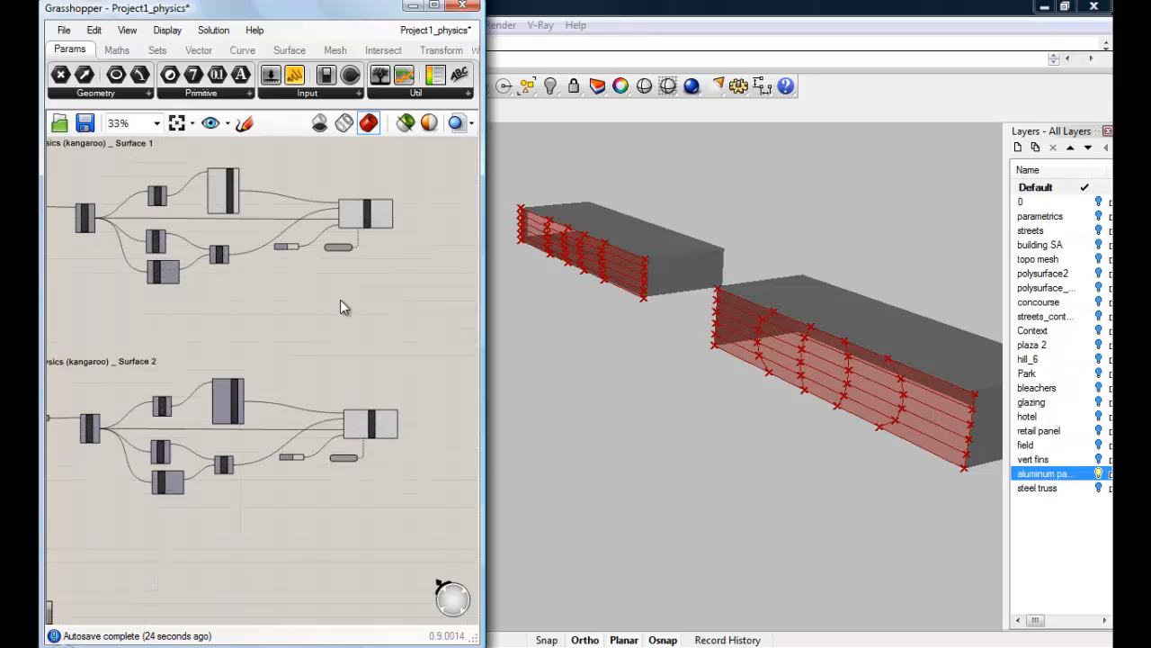
{"action": "scroll", "coordinate": [351, 182], "scroll_direction": "up", "scroll_amount": 5}
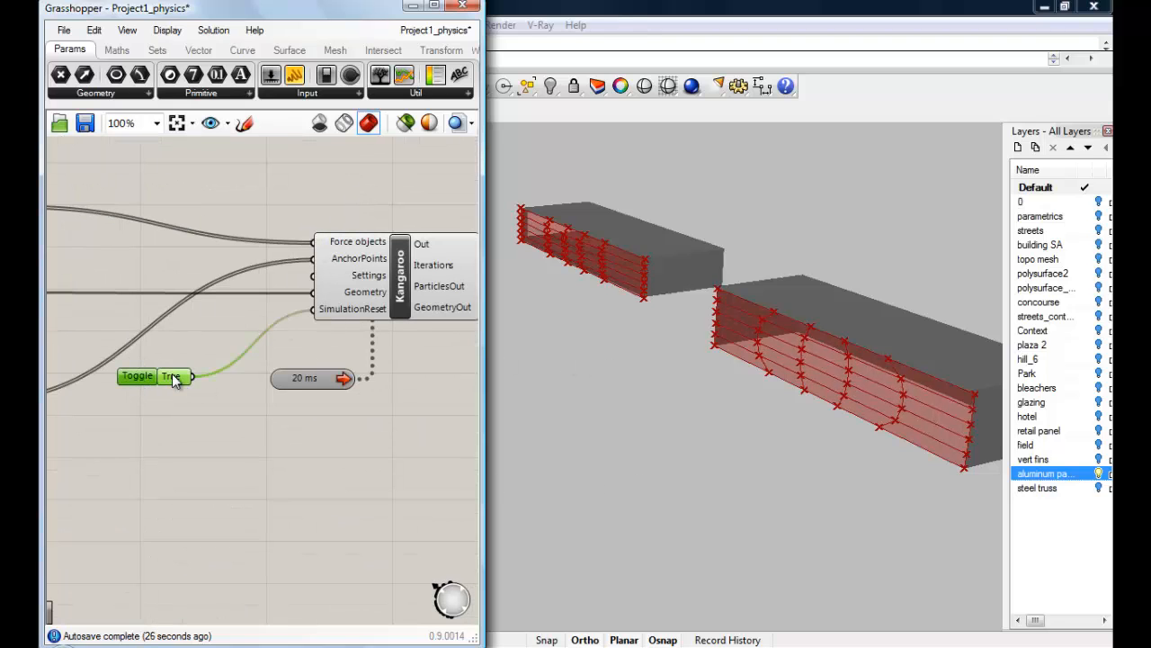
{"action": "right_click", "coordinate": [172, 374]}
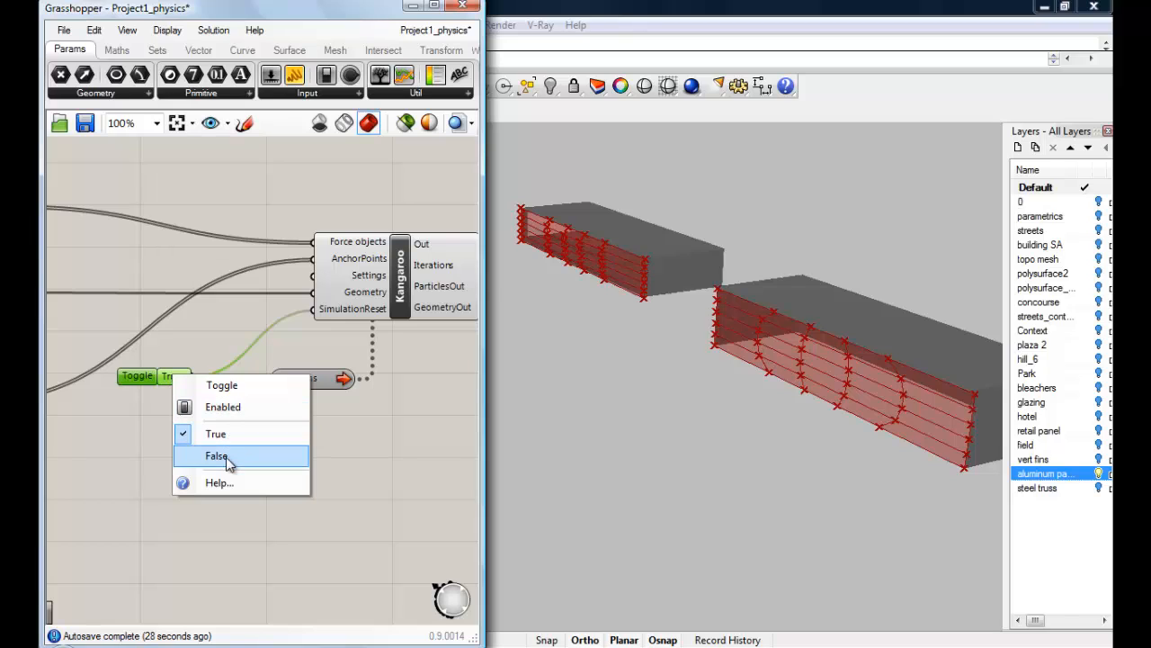